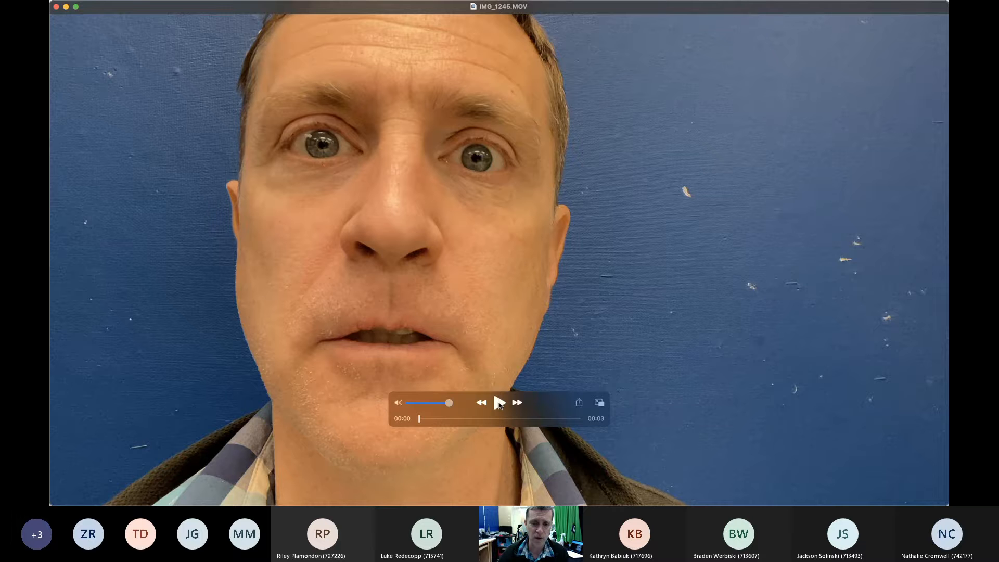
- Play IMG_1245.MOV and scrub between its first and last frames to compare the start and end poses
left_click(499, 405)
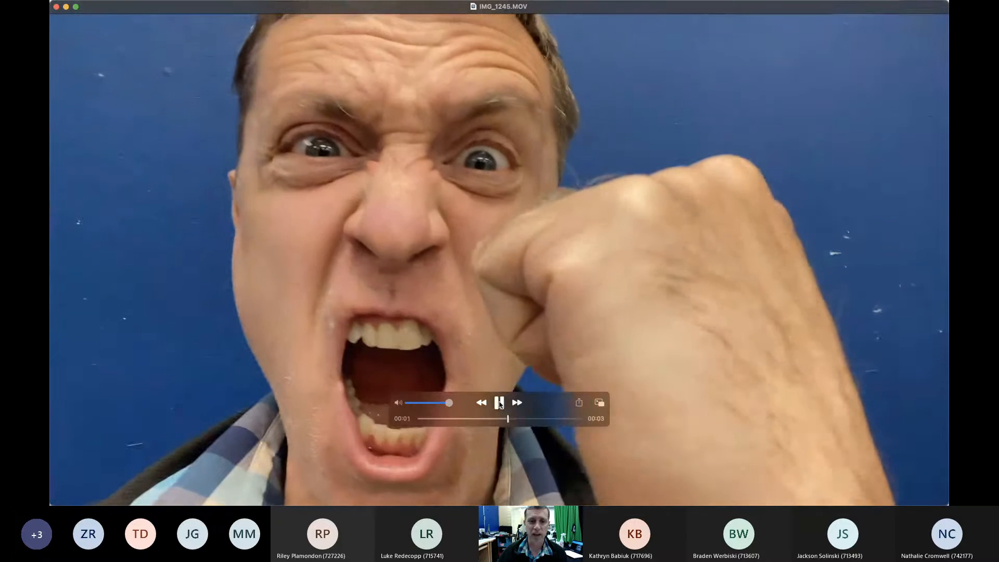
left_click(499, 402)
left_click_drag(467, 423, 421, 431)
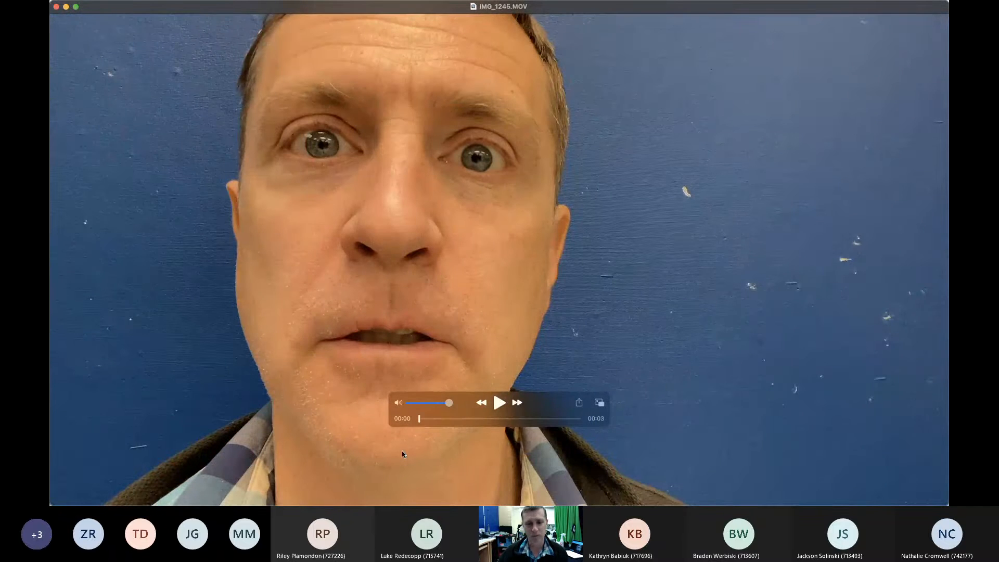
mouse_move(423, 420)
left_mouse_down()
mouse_move(584, 422)
mouse_move(408, 430)
left_mouse_up()
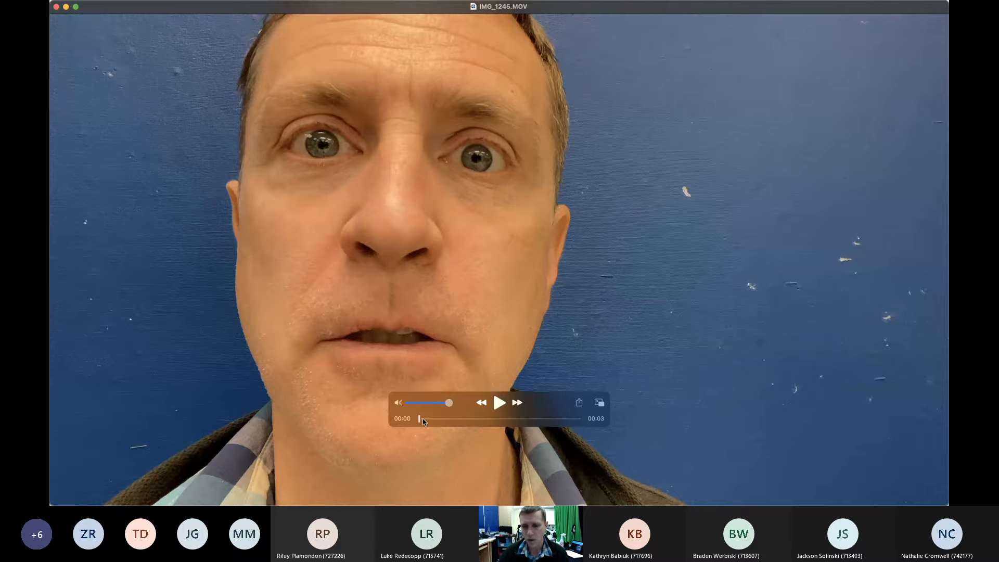
left_click_drag(421, 418, 585, 431)
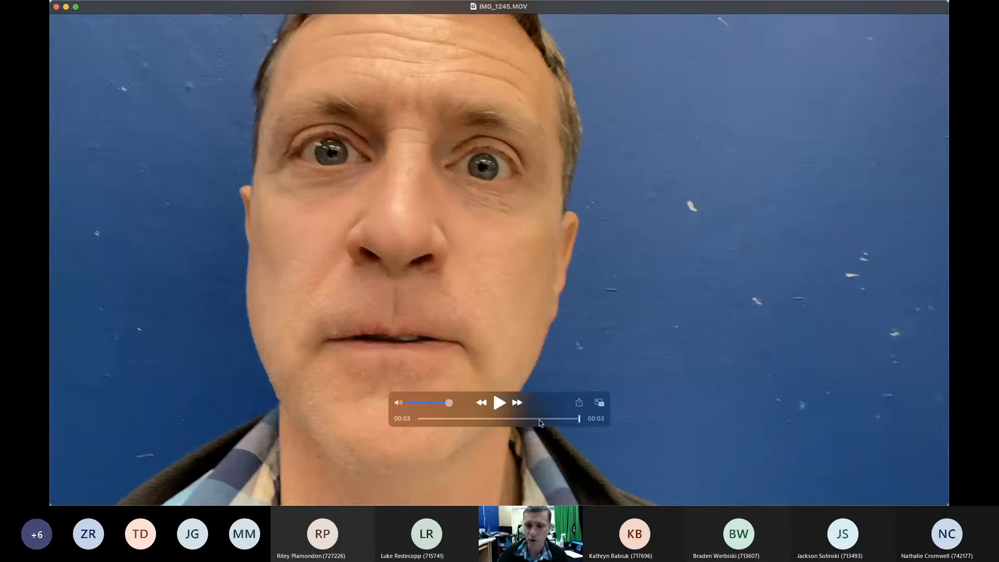
left_click(423, 420)
left_click_drag(423, 419, 419, 419)
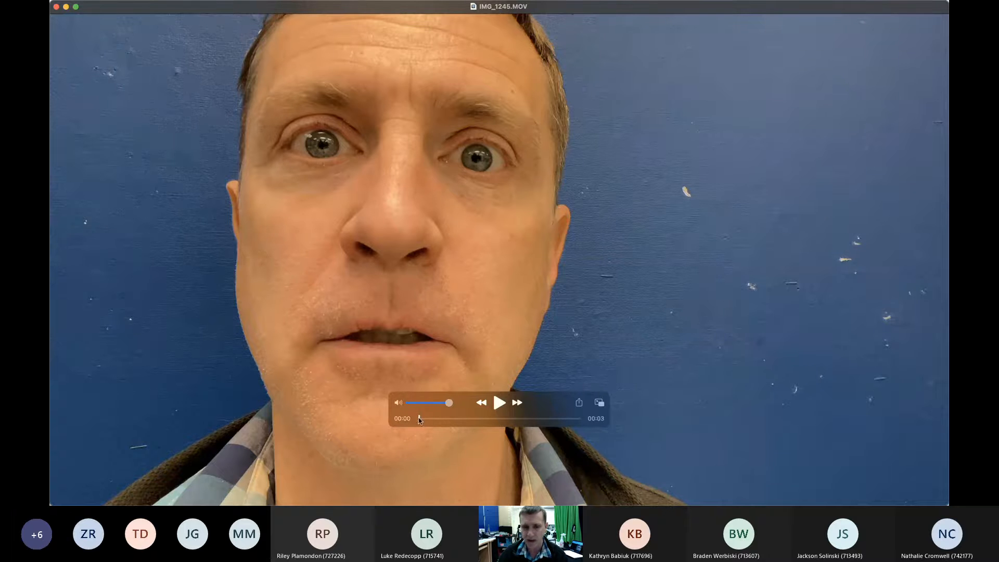
left_click_drag(420, 418, 594, 420)
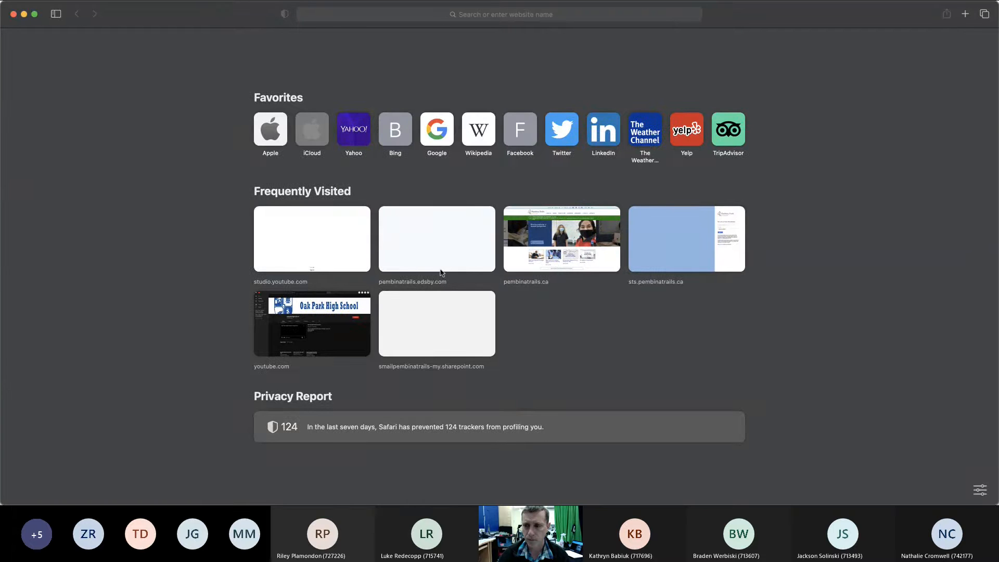
- In Safari, go to ezgif.com and open its Video to GIF converter
left_click(331, 15)
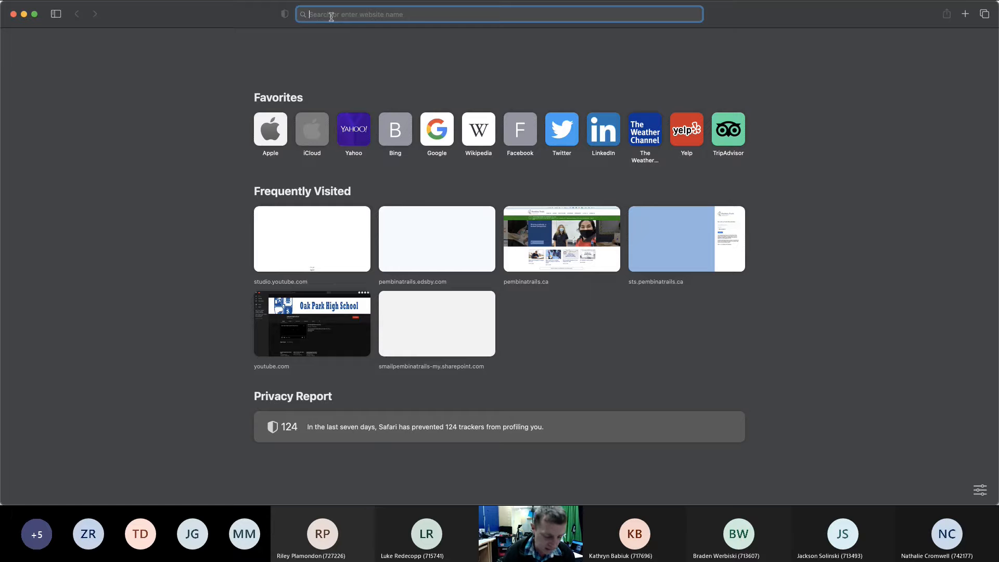
type("ezgif.com")
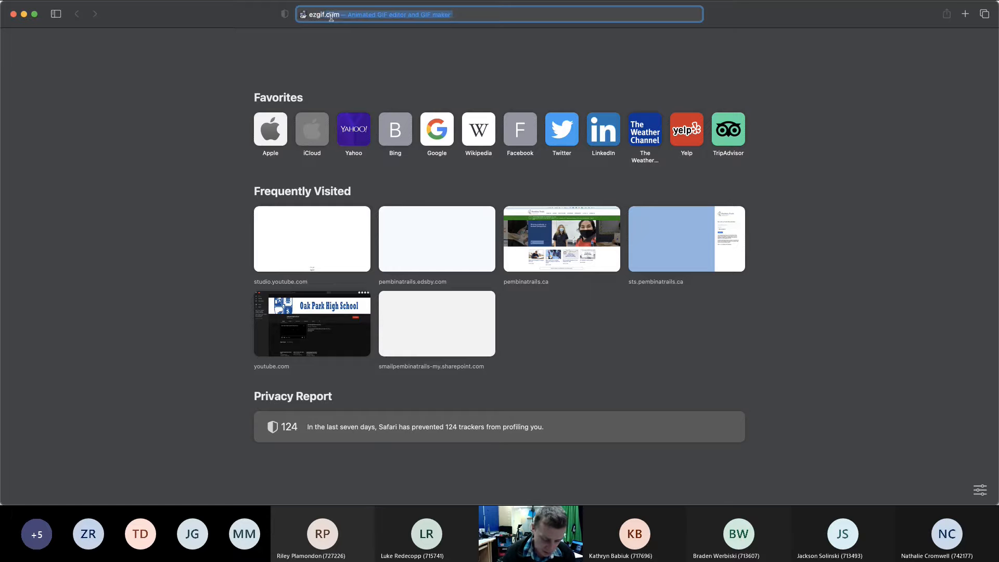
key("Return")
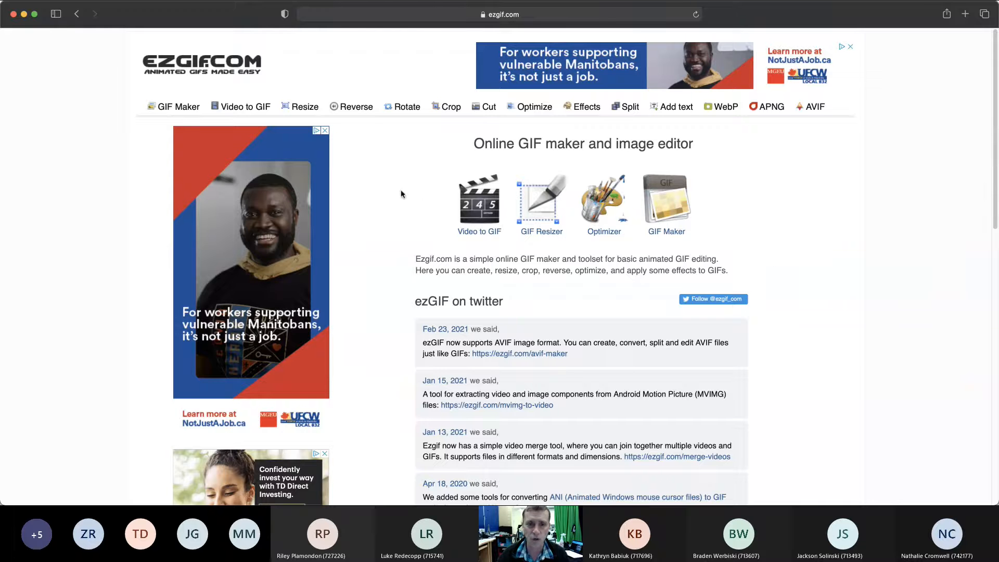
left_click(241, 108)
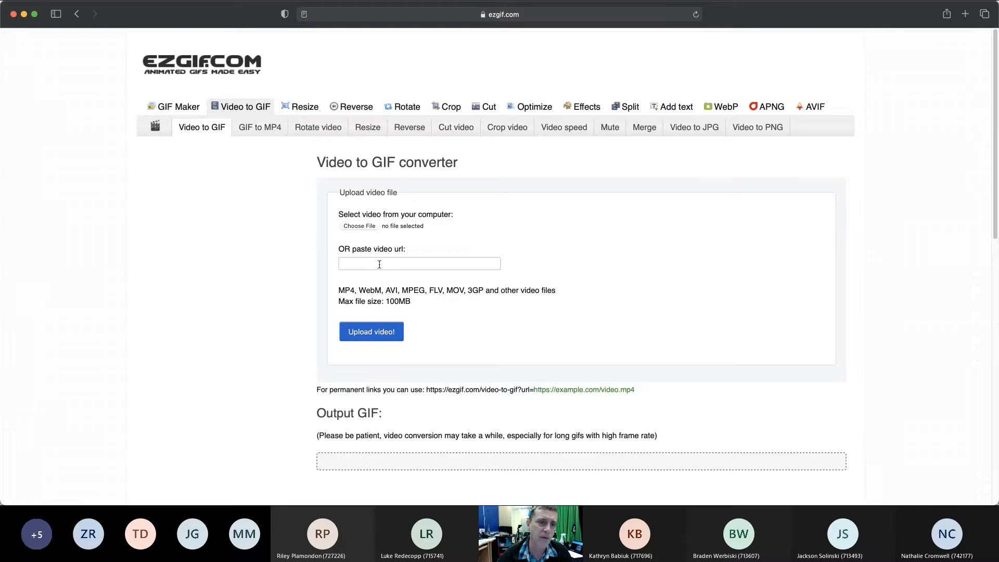
- Choose IMG_1245.MOV from the computer and upload it to the converter
left_click(358, 229)
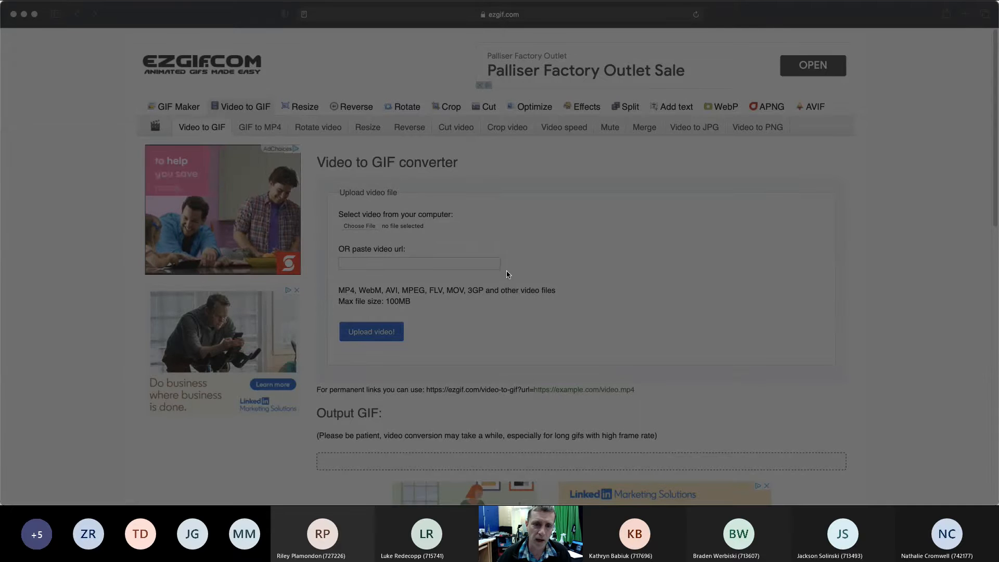
left_click(625, 345)
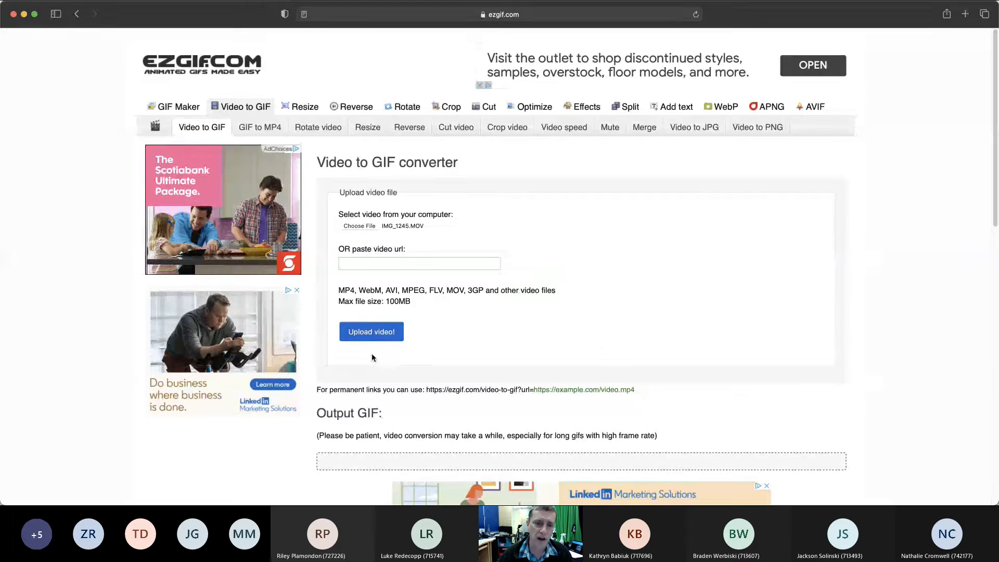
left_click(372, 335)
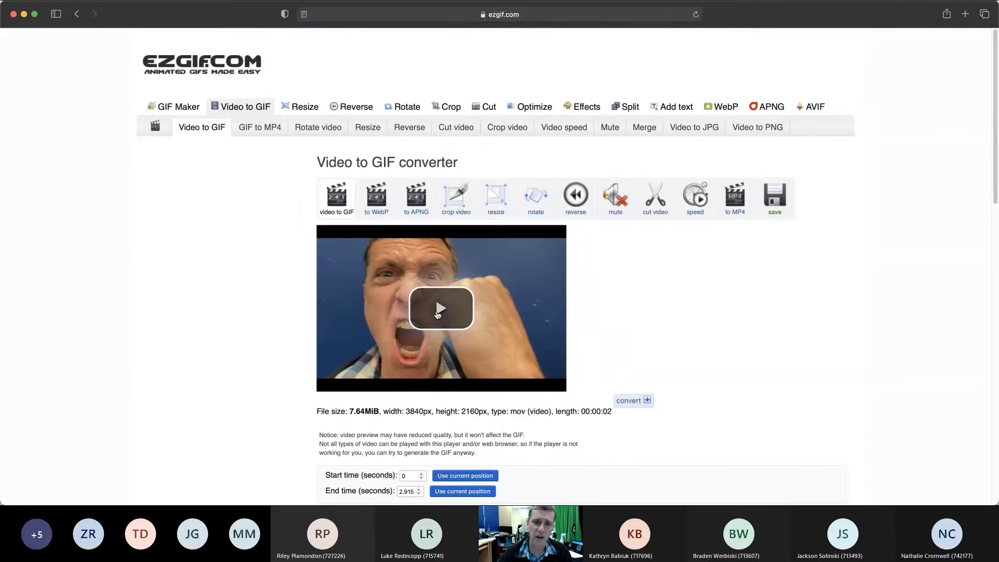
- Play the uploaded video's preview and look over the available editing and conversion options
left_click(441, 310)
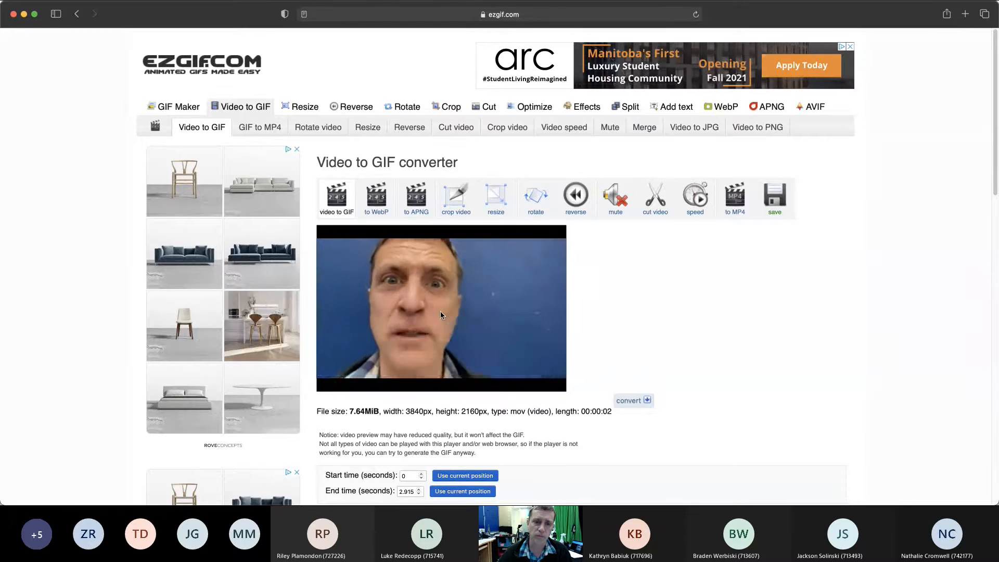
scroll(978, 208, "down", 5)
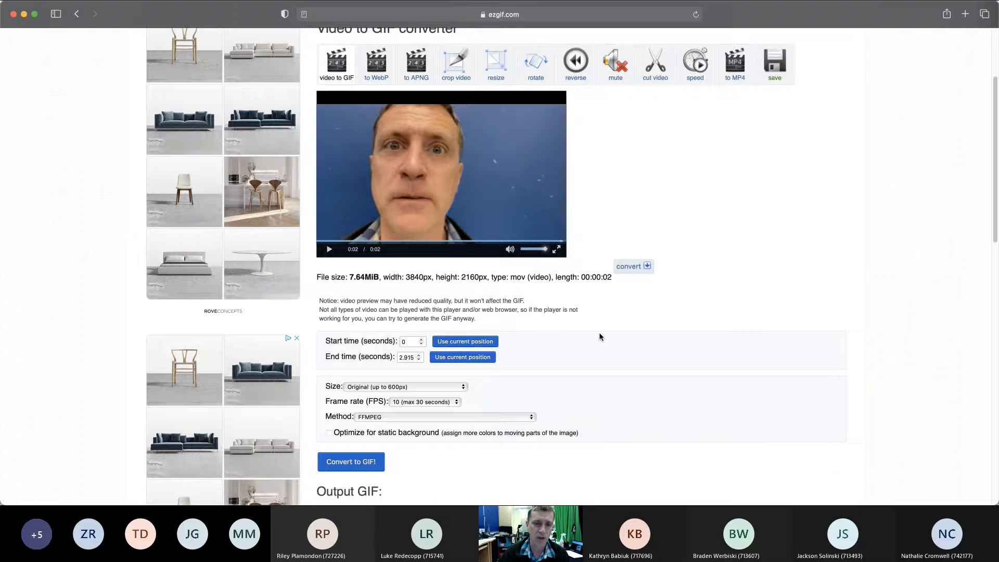
scroll(599, 337, "up", 5)
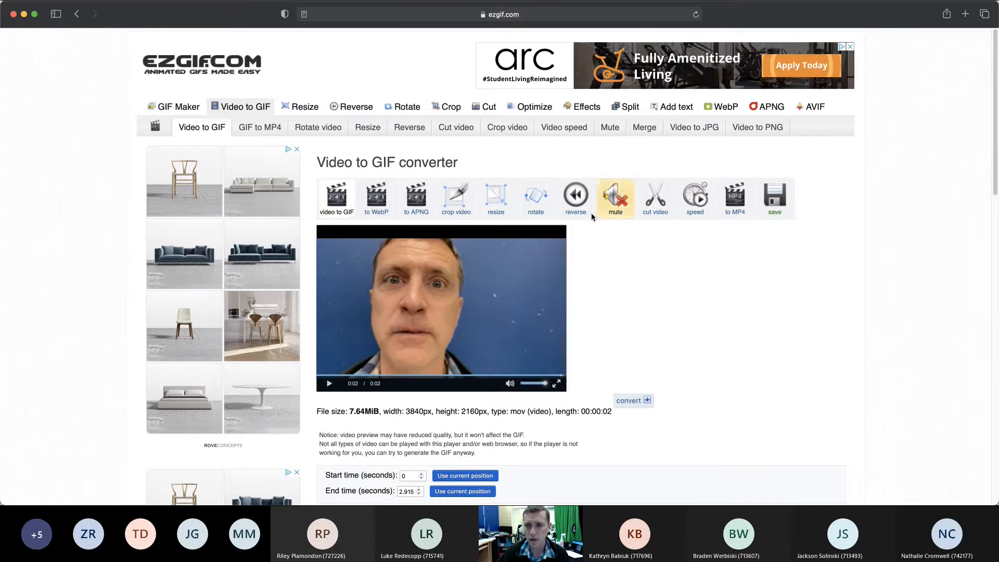
- Convert the video to a GIF at size 500xAUTO and 10 FPS using FFMPEG, with static background optimization enabled
scroll(733, 343, "down", 5)
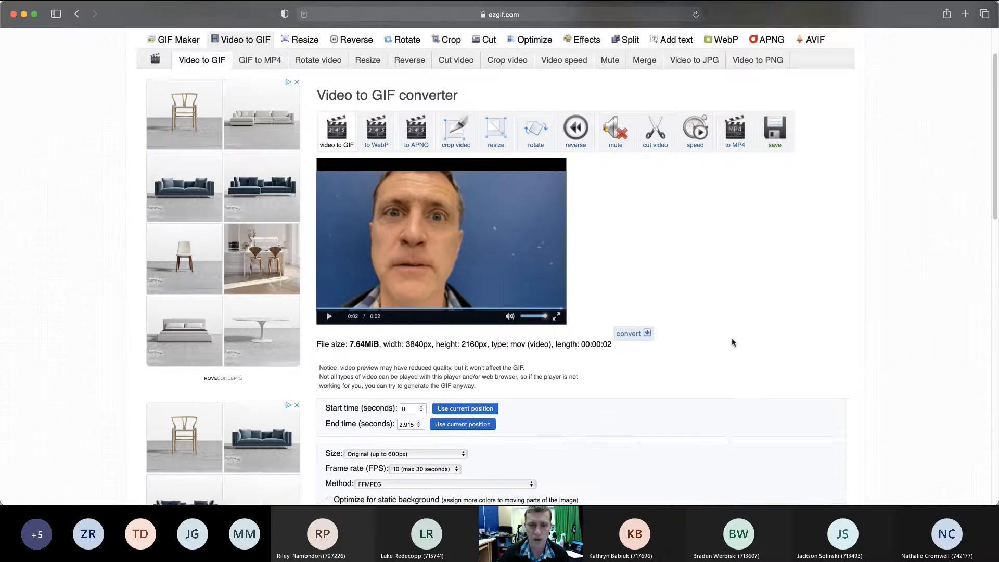
scroll(732, 341, "down", 2)
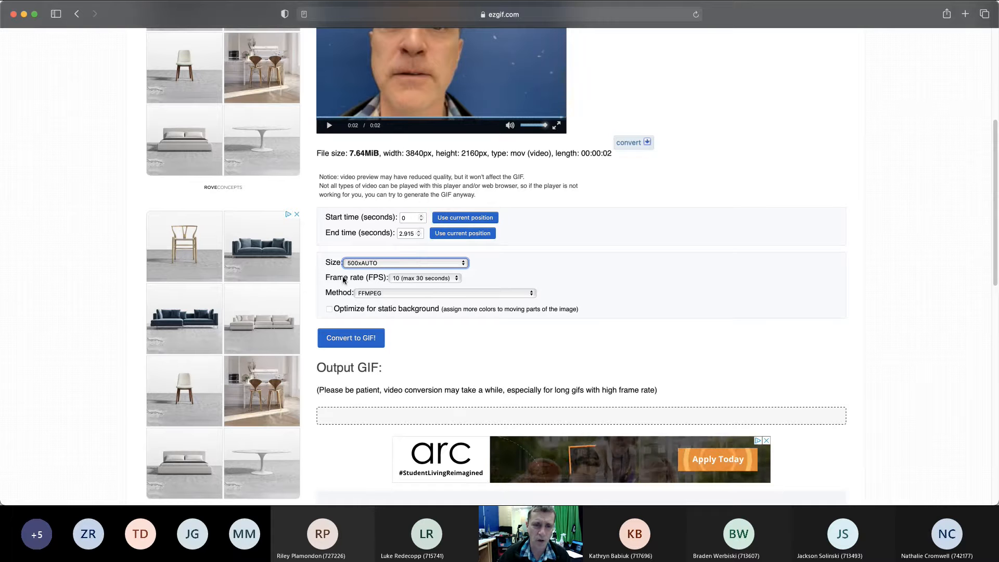
left_click(412, 279)
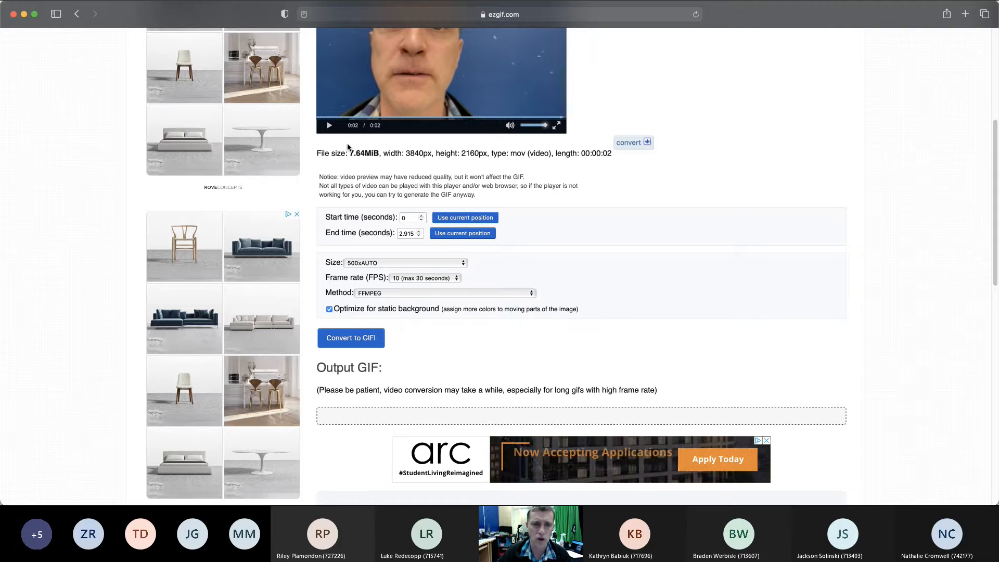
left_click(350, 340)
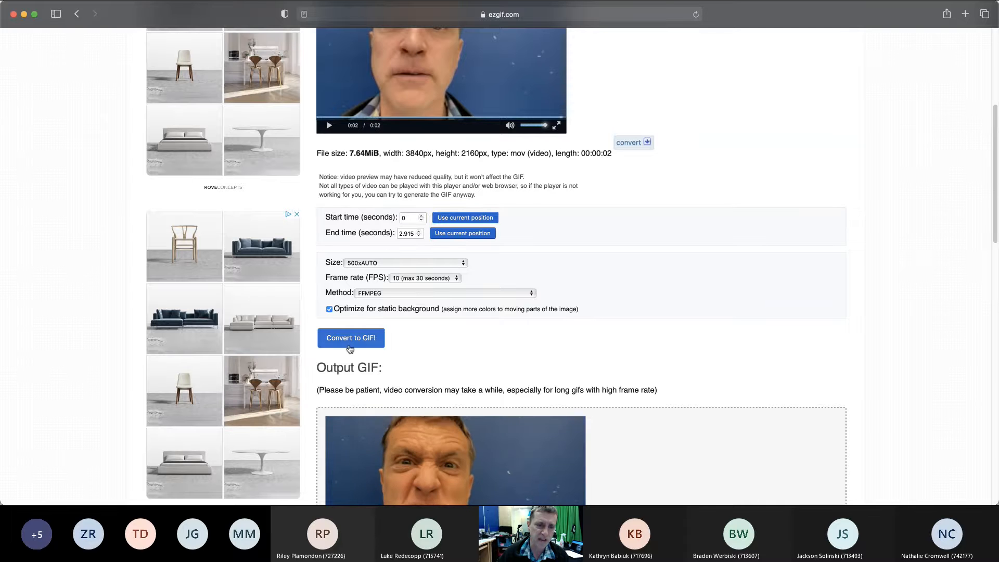
- Examine the output GIF and its file size
left_click_drag(997, 194, 995, 274)
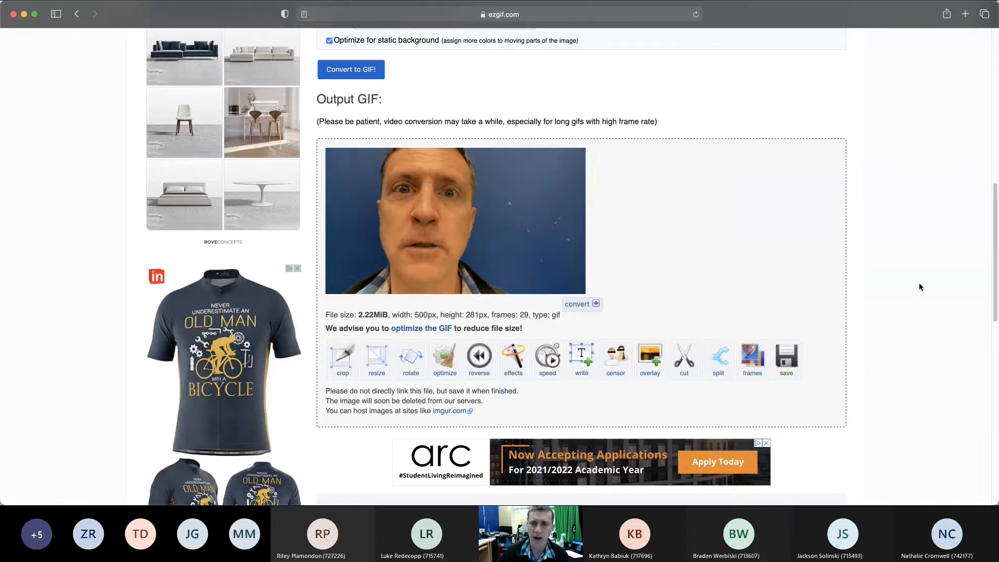
left_click_drag(995, 294, 994, 289)
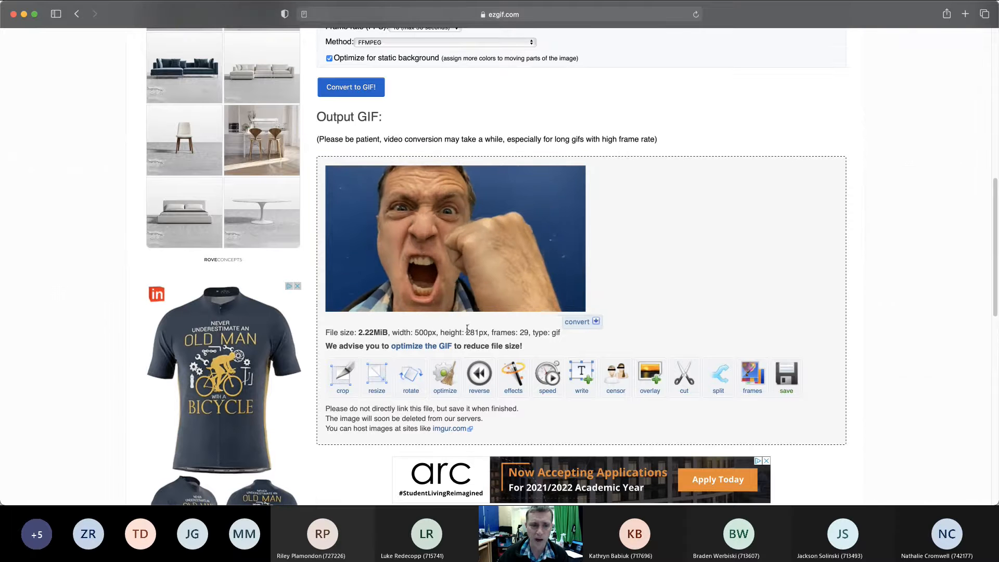
left_click_drag(358, 333, 373, 336)
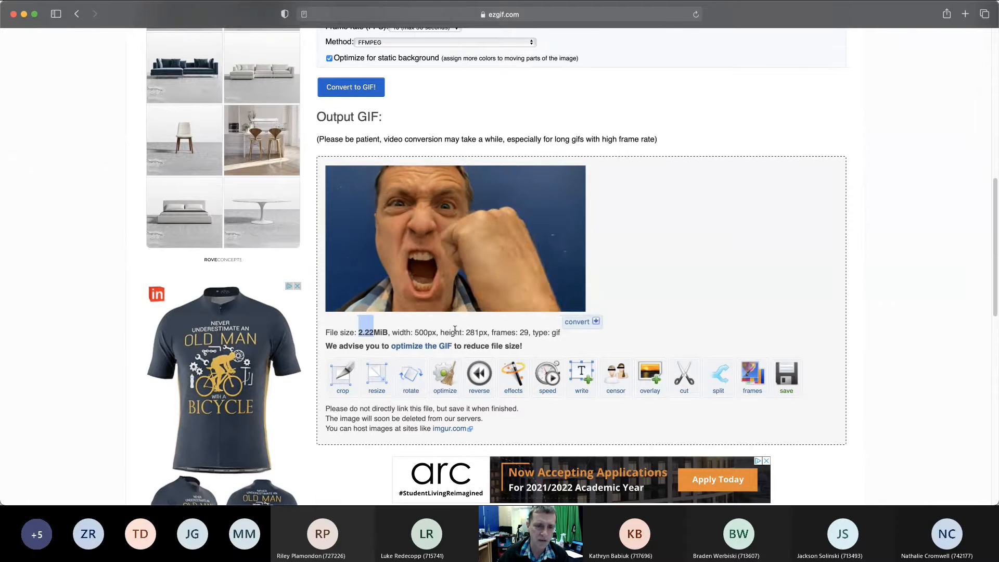
- Set the frame rate to 7 FPS and the size to 320xAUTO, and convert the video to a GIF again
left_click_drag(995, 308, 996, 257)
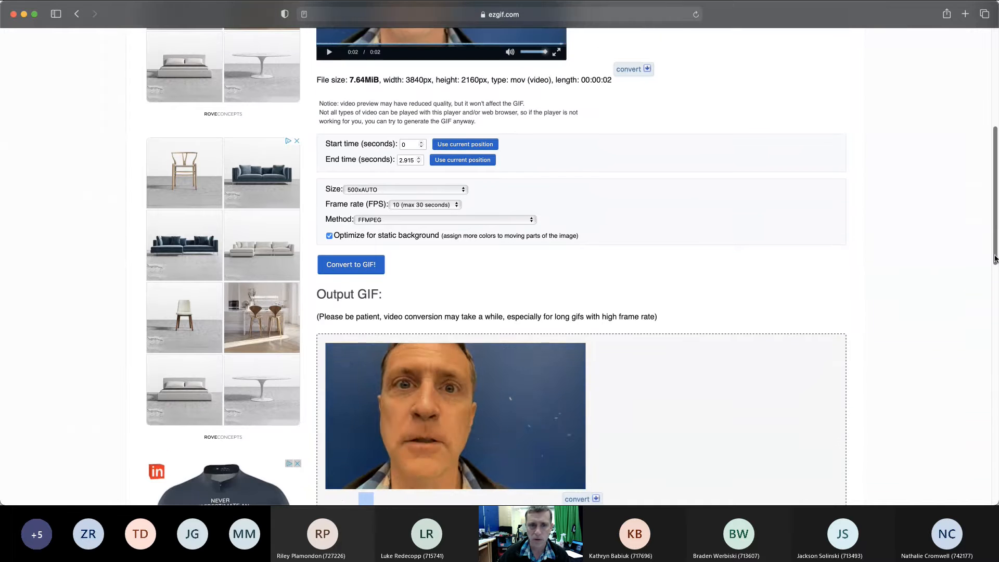
left_click(414, 204)
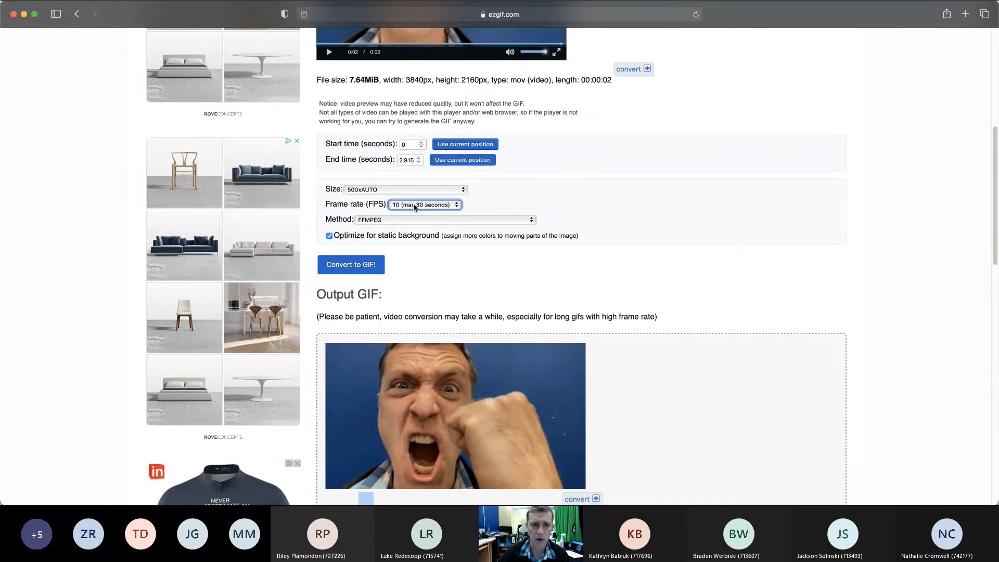
left_click(473, 242)
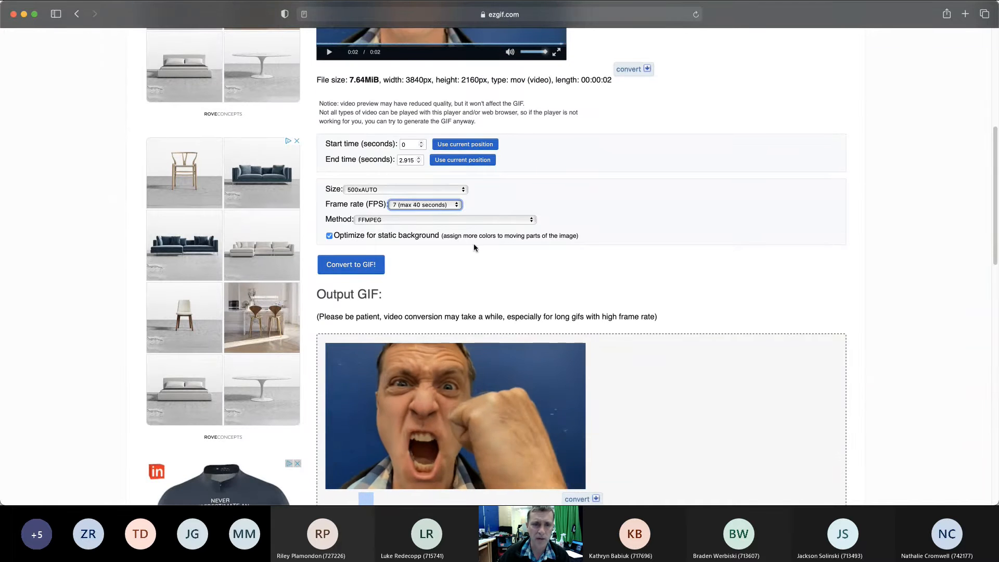
left_click(373, 188)
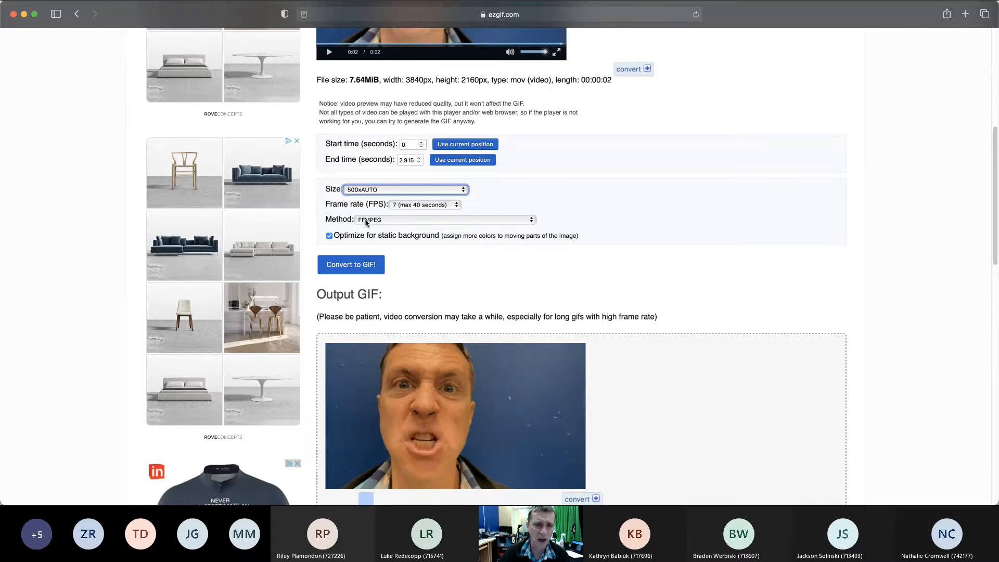
left_click(394, 227)
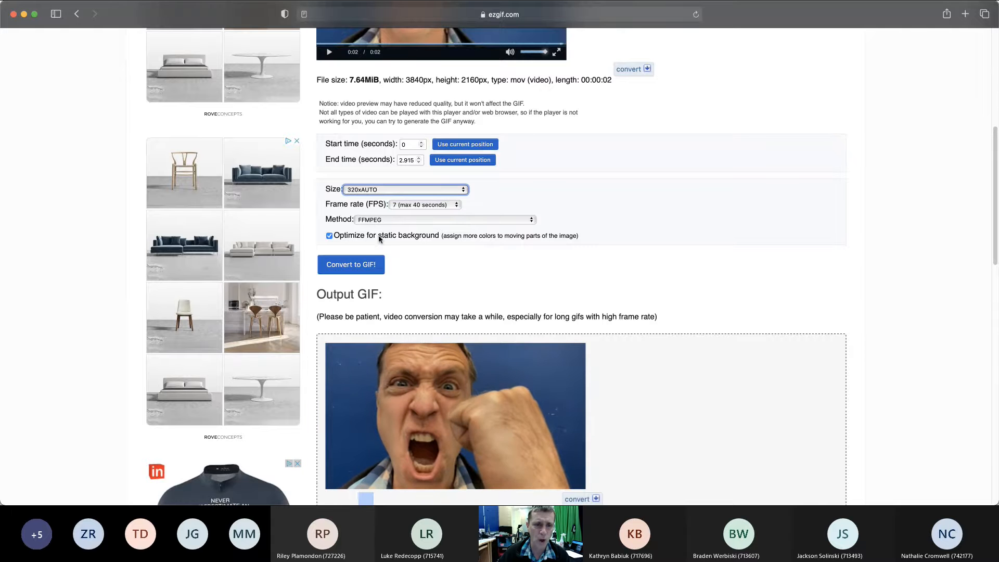
left_click(352, 268)
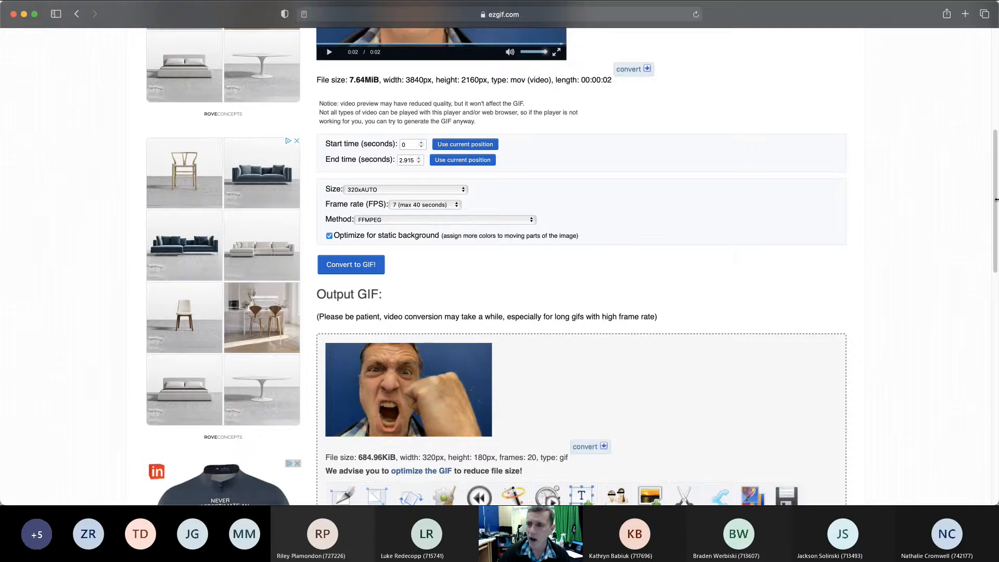
- Check the file size of the reconverted GIF and review it against the source video and settings
left_click_drag(995, 201, 994, 260)
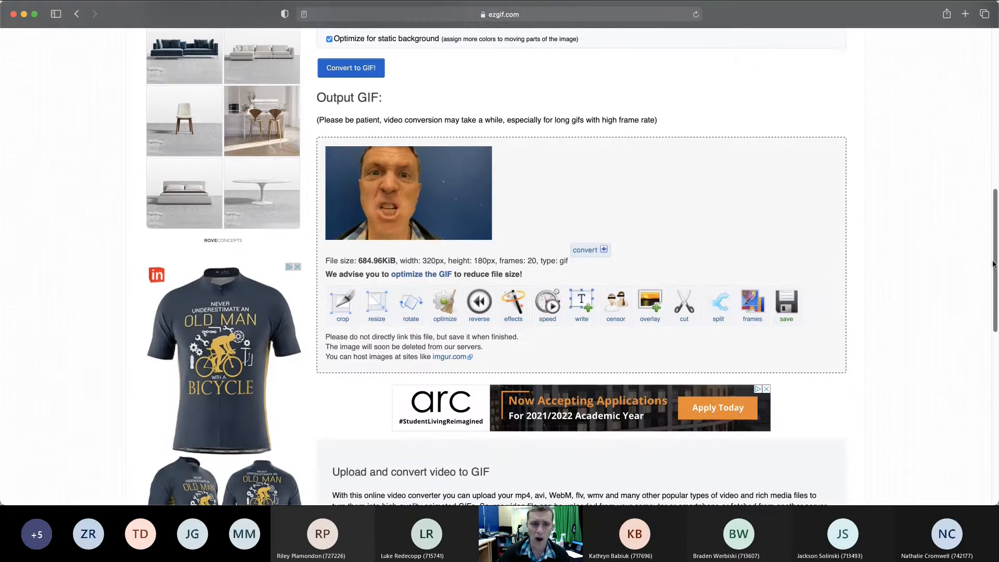
left_click_drag(368, 260, 383, 260)
left_click(362, 260)
left_click(368, 259)
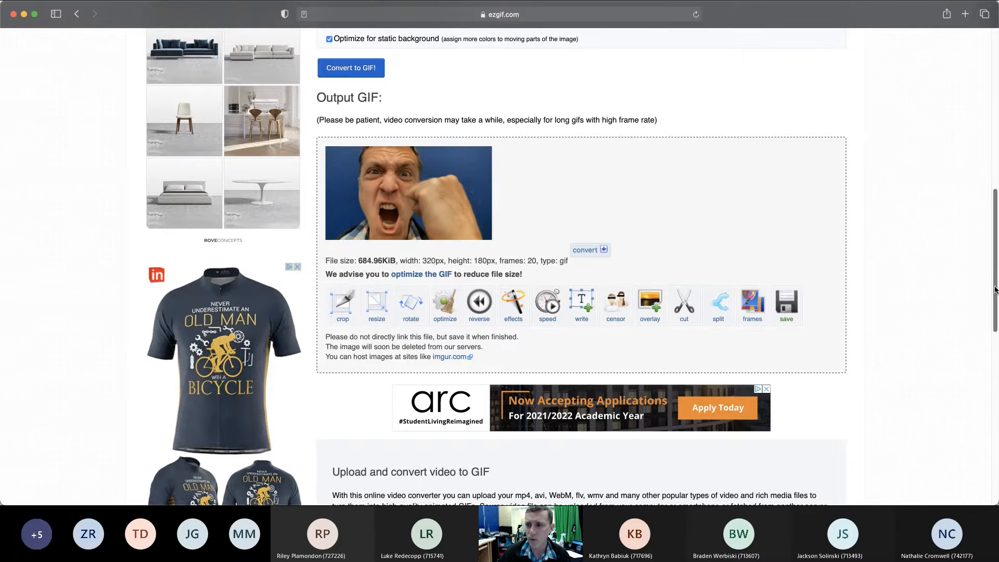
scroll(744, 192, "up", 7)
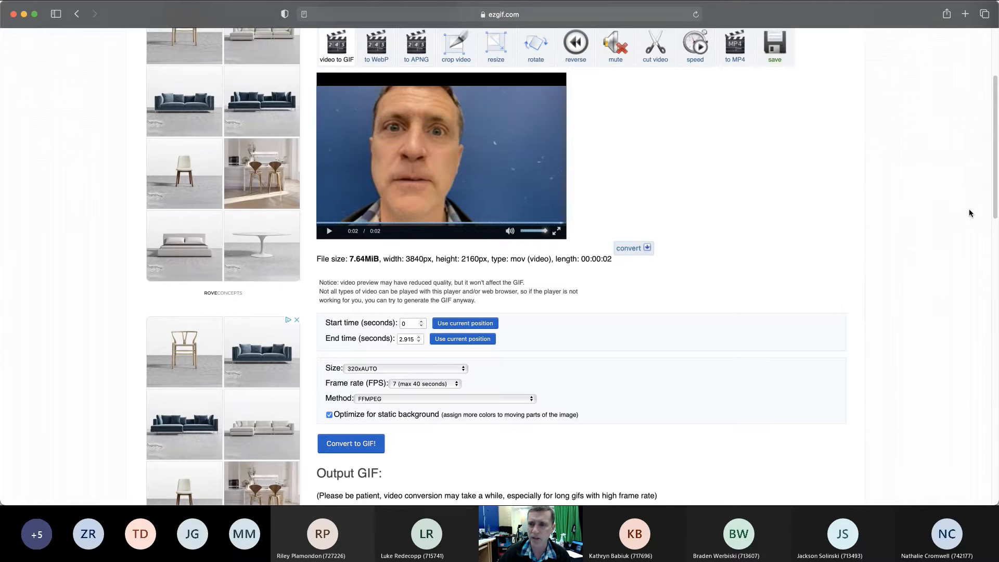
scroll(995, 192, "down", 8)
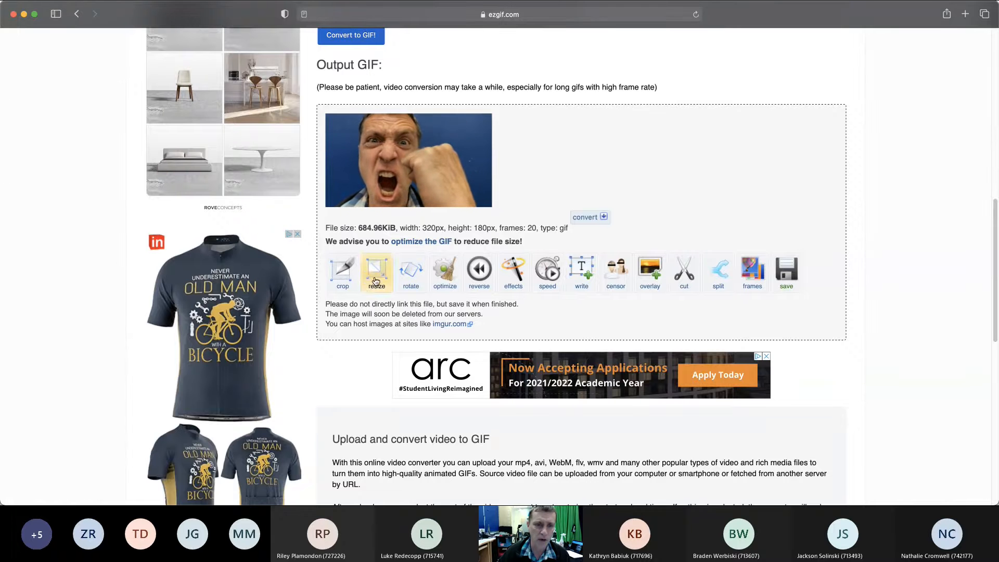
- Crop the converted GIF with Gifsicle to a 234 by 161 px area starting 46 px from the left and 10 px from the top
left_click(342, 270)
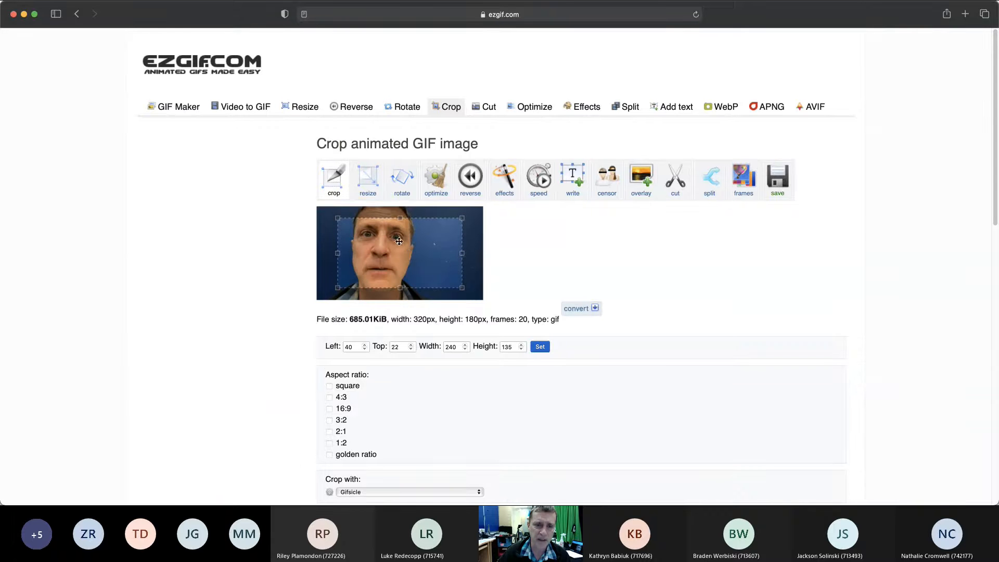
left_click_drag(337, 218, 327, 211)
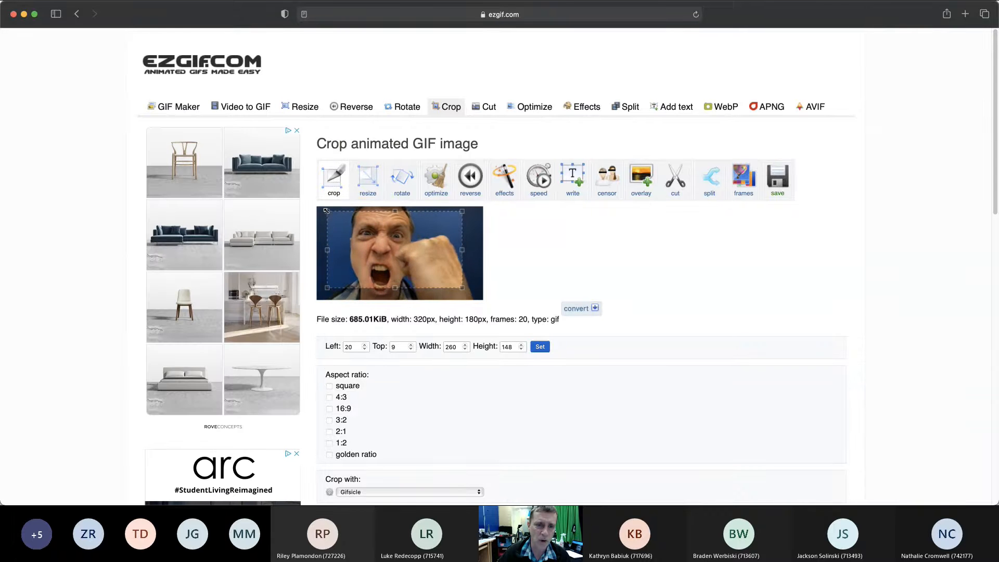
left_click_drag(326, 252, 338, 252)
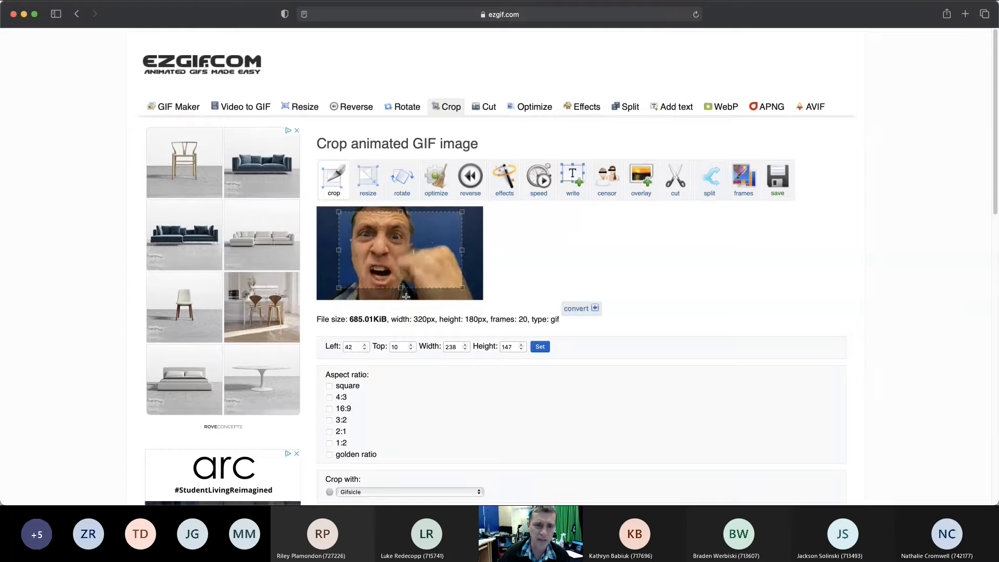
left_click_drag(402, 288, 403, 295)
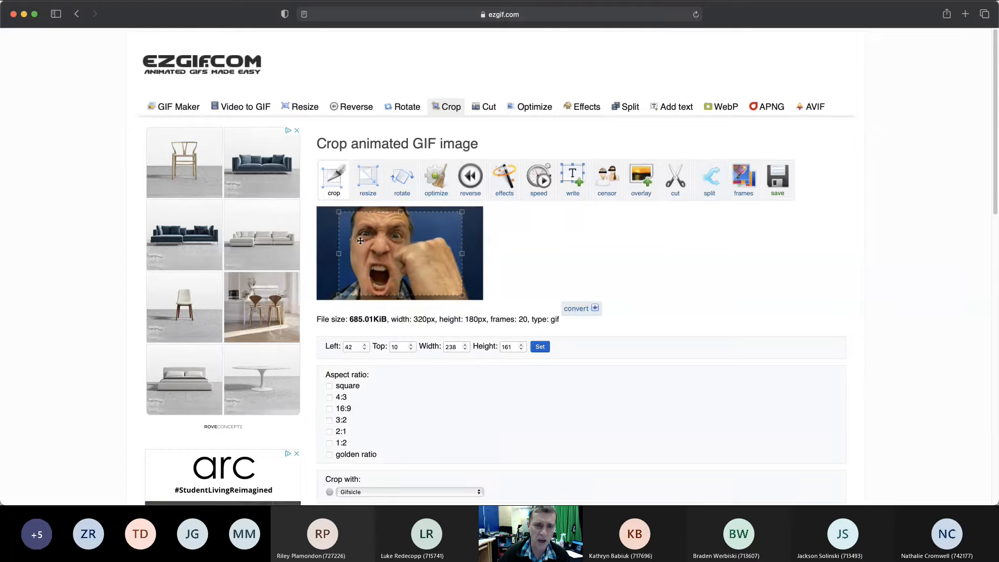
left_click_drag(338, 253, 340, 253)
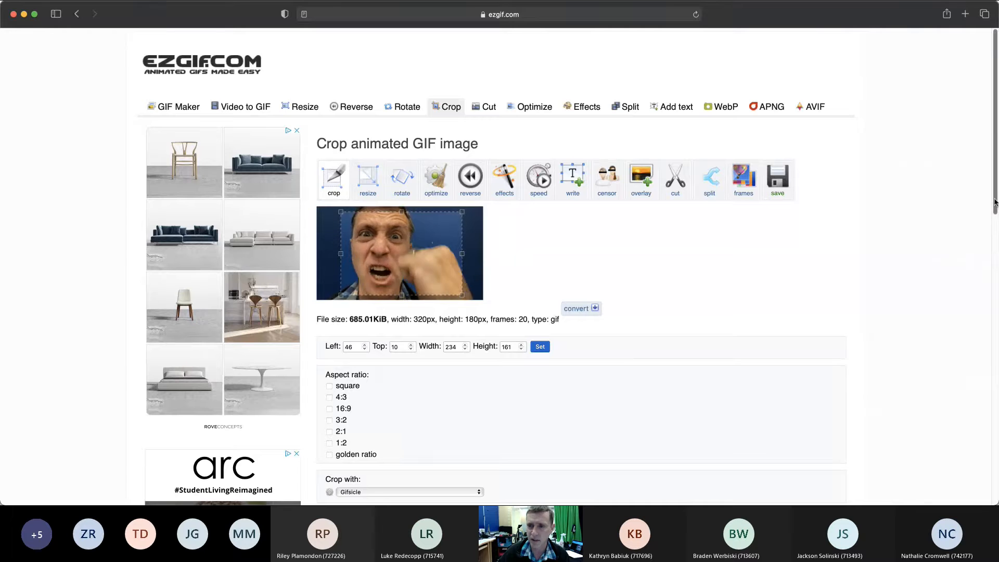
scroll(272, 271, "down", 5)
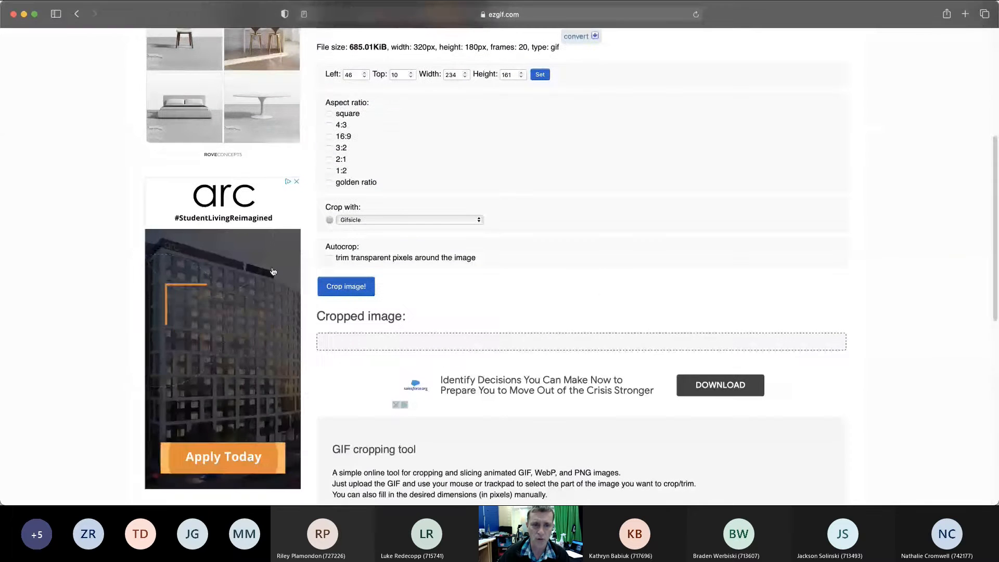
left_click(346, 286)
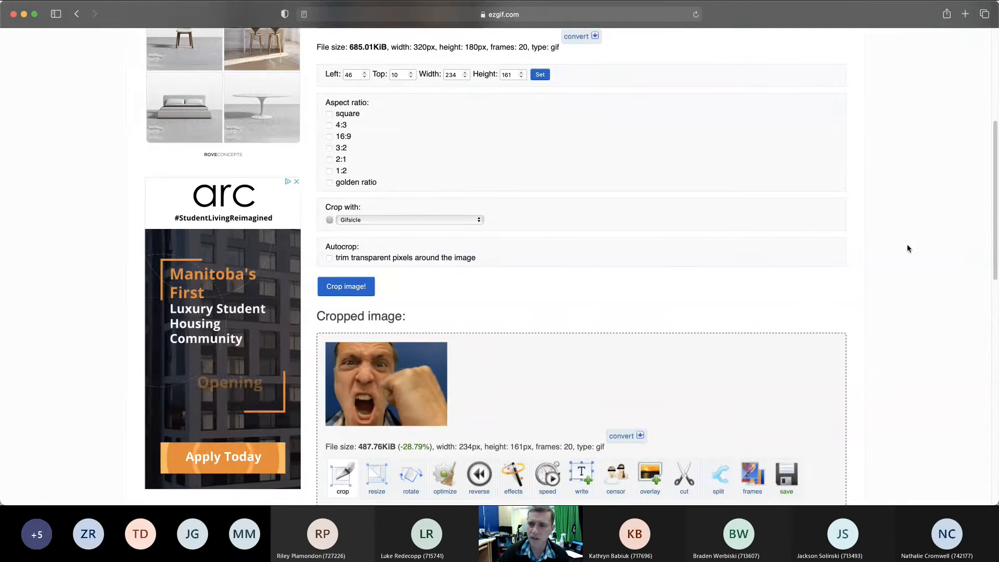
- Optimize the cropped GIF with the Lossy GIF method at compression level 35
scroll(995, 262, "down", 4)
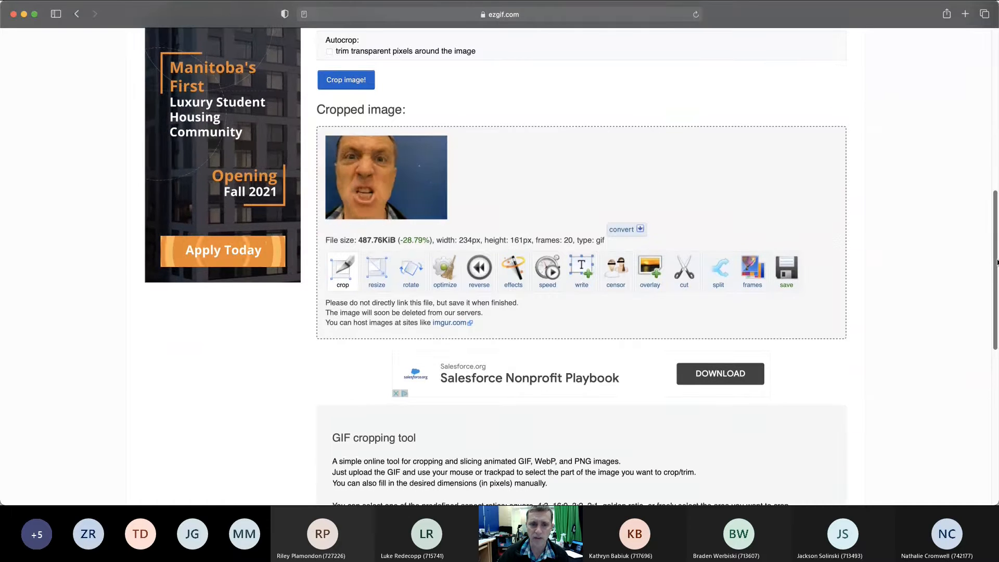
left_click(446, 280)
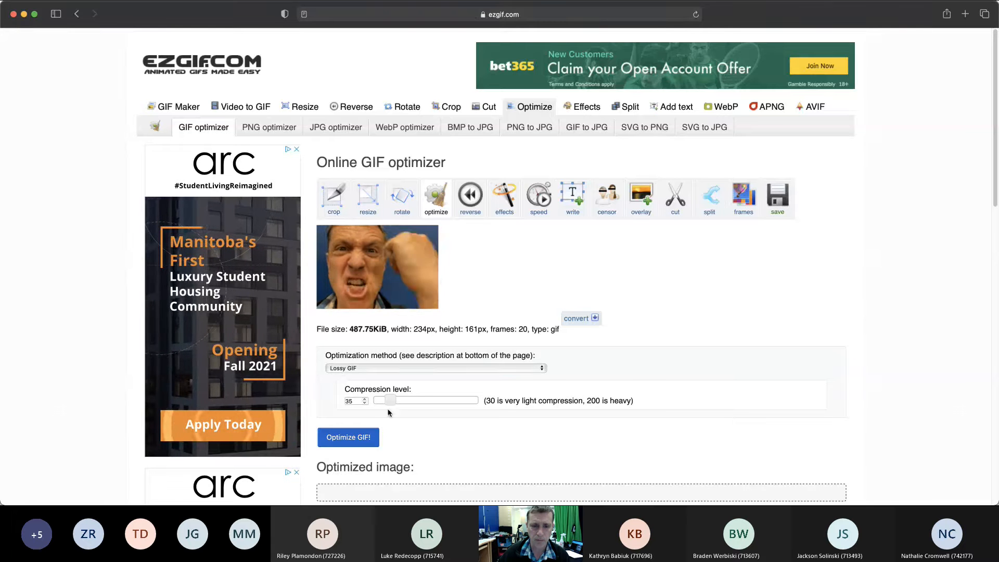
left_click(357, 437)
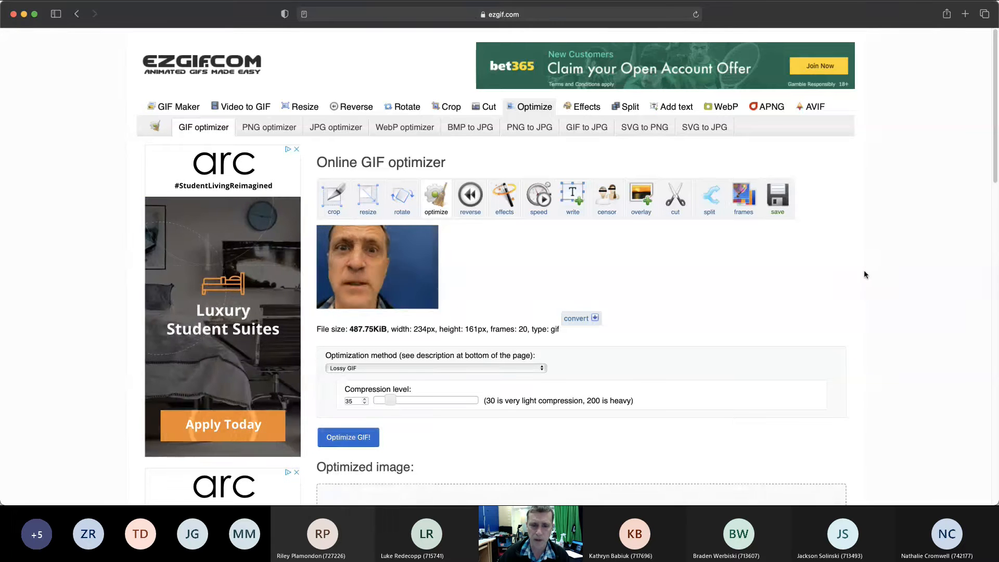
left_click_drag(994, 135, 994, 184)
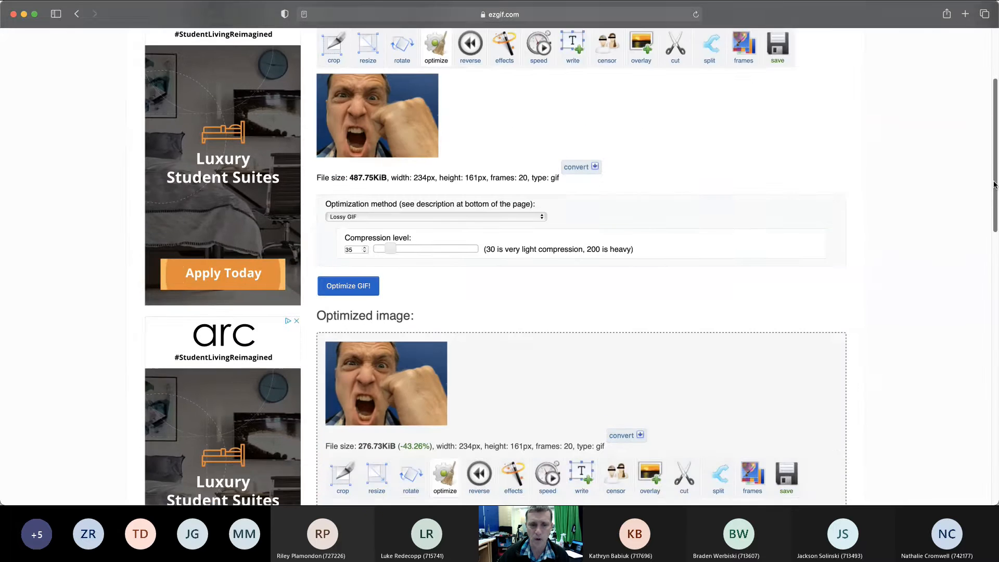
- Apply the Vignette filter to the optimized GIF with blur radius 32 and background color #000000
scroll(426, 263, "down", 5)
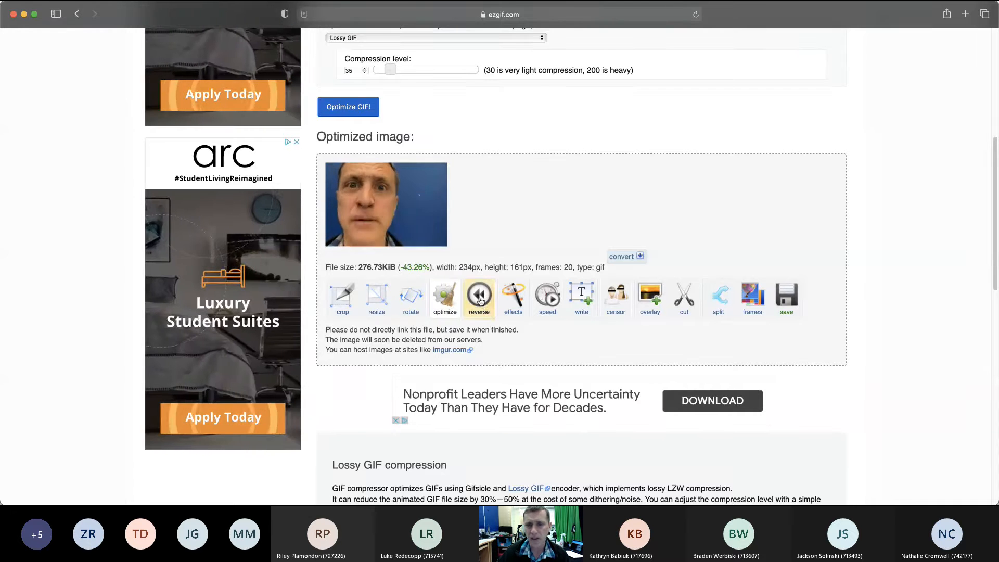
left_click(513, 298)
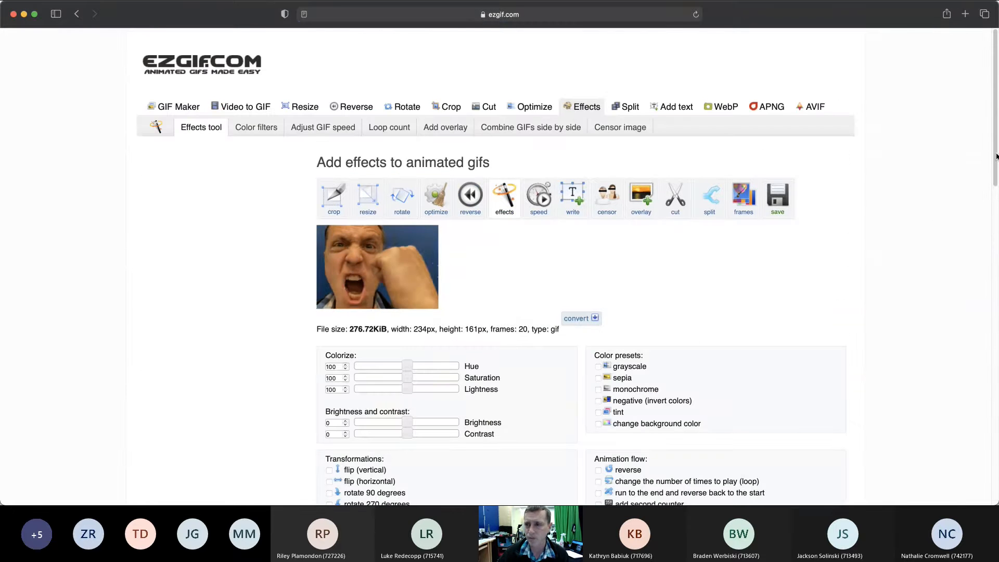
left_click_drag(995, 173, 994, 257)
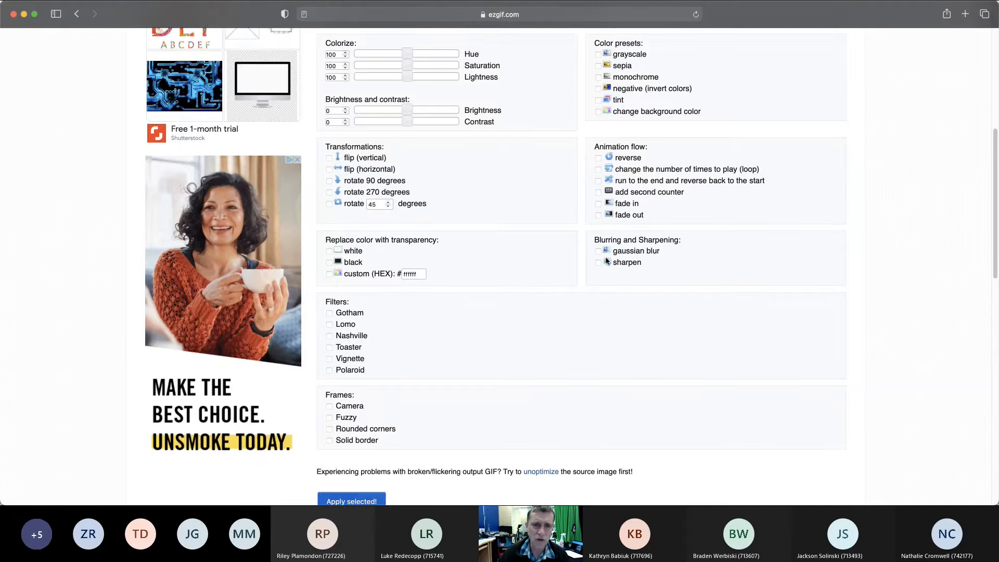
left_click(329, 359)
left_click_drag(993, 244, 994, 315)
left_click(382, 319)
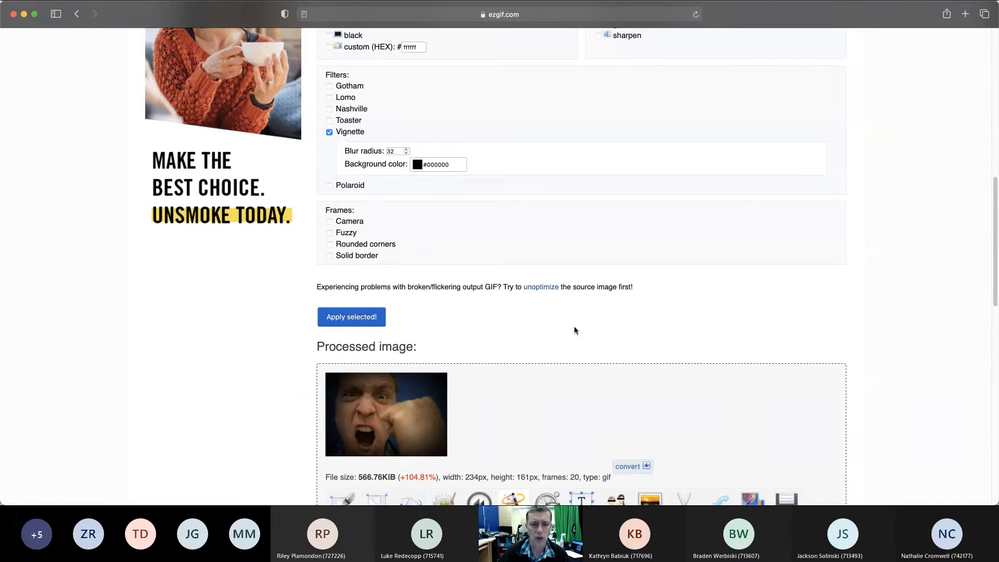
- Remove the Vignette filter and apply a second counter in white Impact at font size 32, starting with 0 and followed by s
left_click(329, 132)
left_click(353, 276)
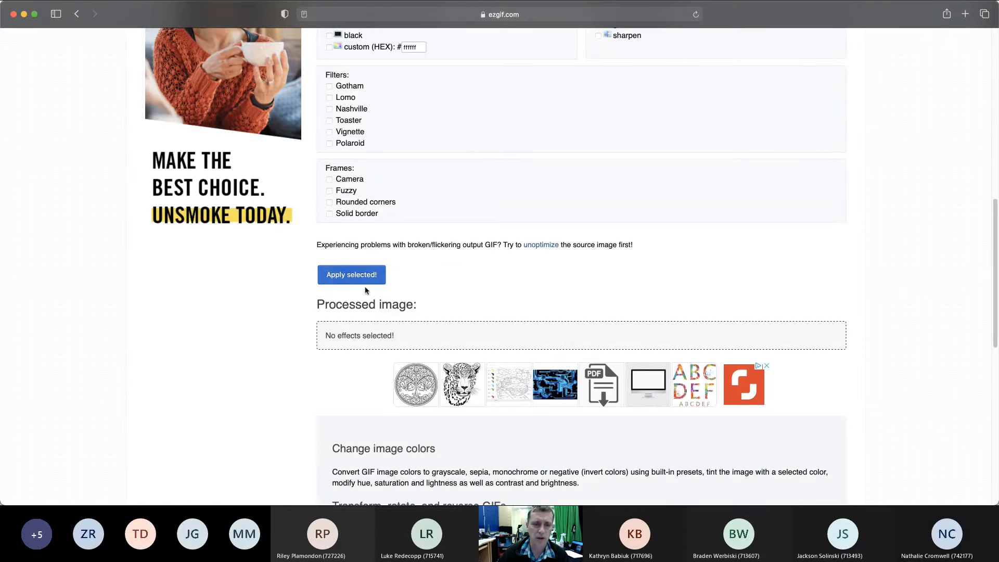
left_click_drag(996, 291, 984, 229)
scroll(983, 225, "up", 3)
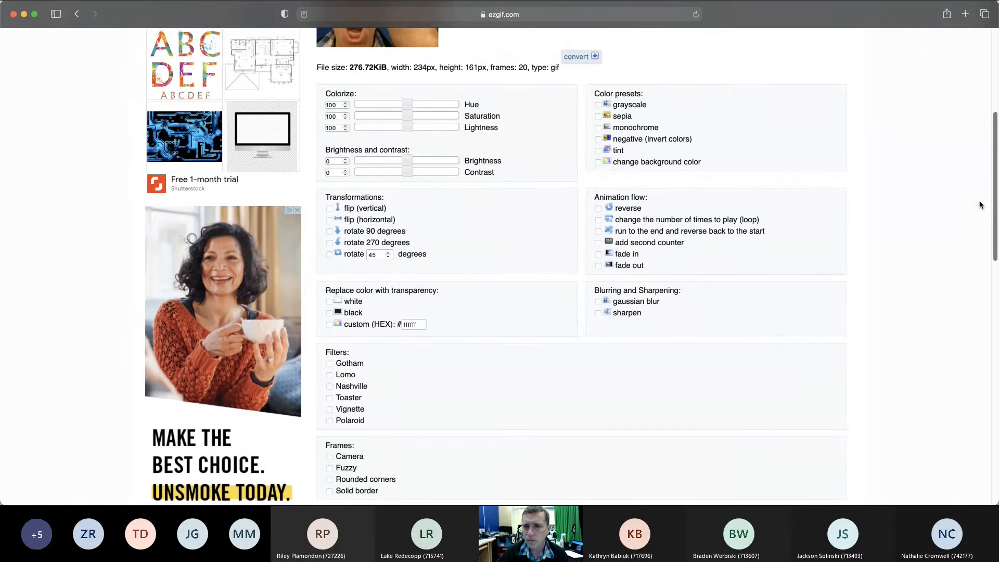
left_click(671, 243)
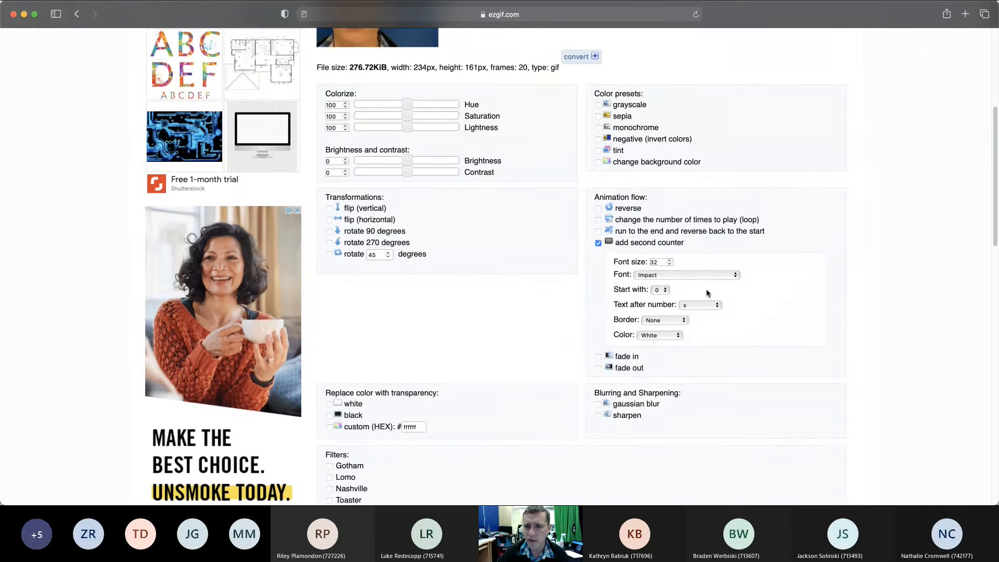
scroll(995, 239, "down", 5)
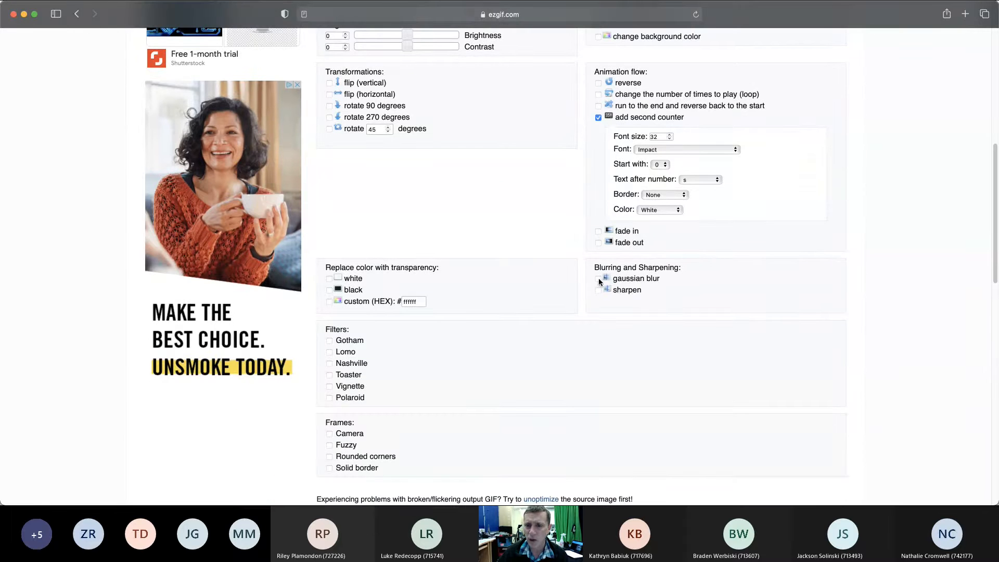
scroll(984, 302, "down", 8)
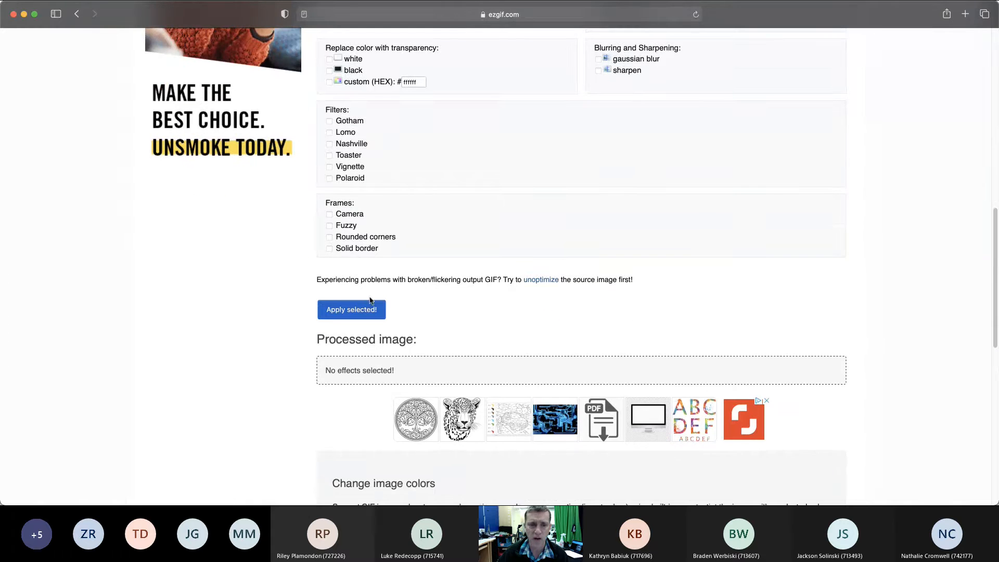
left_click(373, 309)
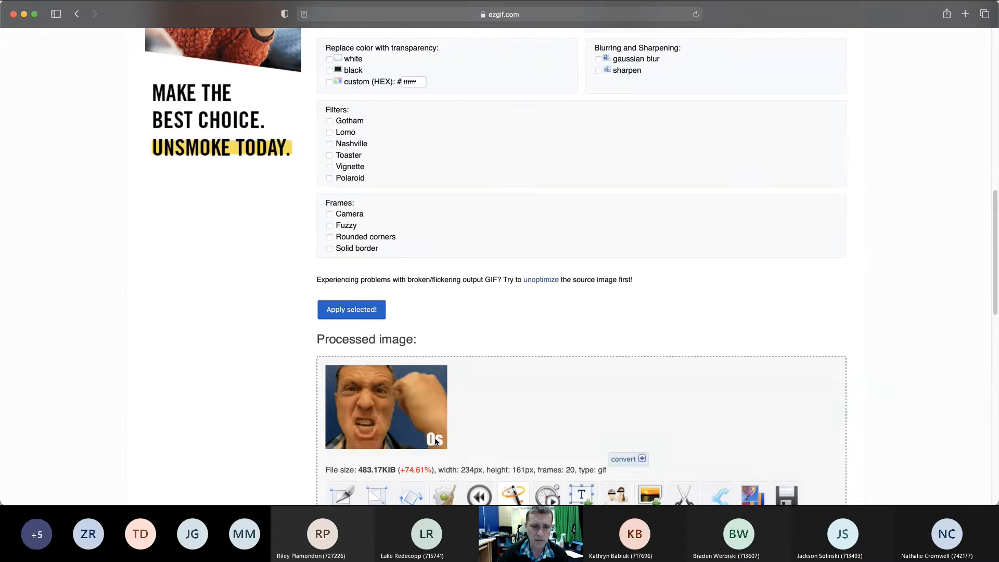
- Turn off the second counter and open the tool for adding text to the optimized GIF
scroll(995, 302, "up", 1)
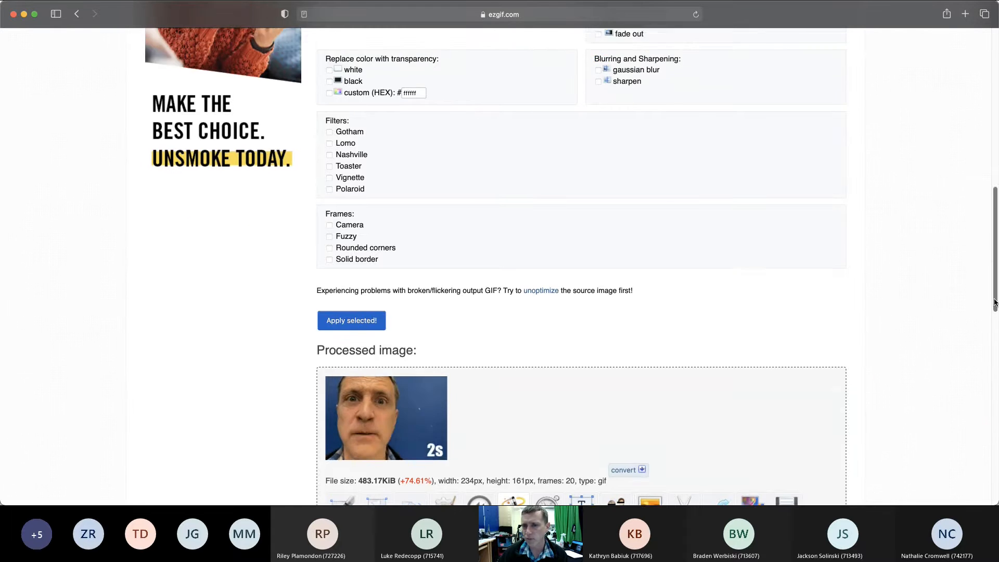
left_click_drag(995, 301, 973, 226)
left_click(599, 211)
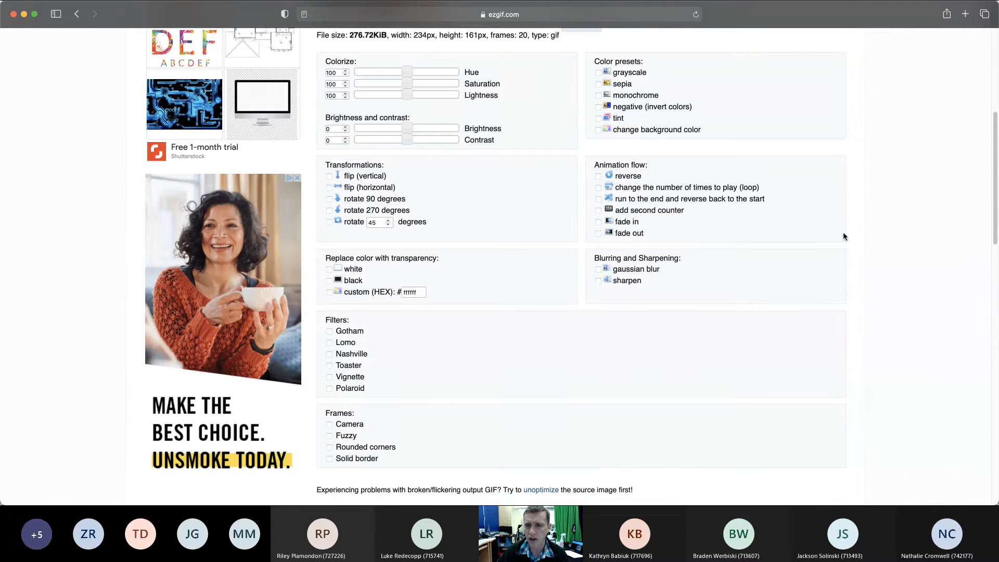
left_click_drag(996, 234, 967, 146)
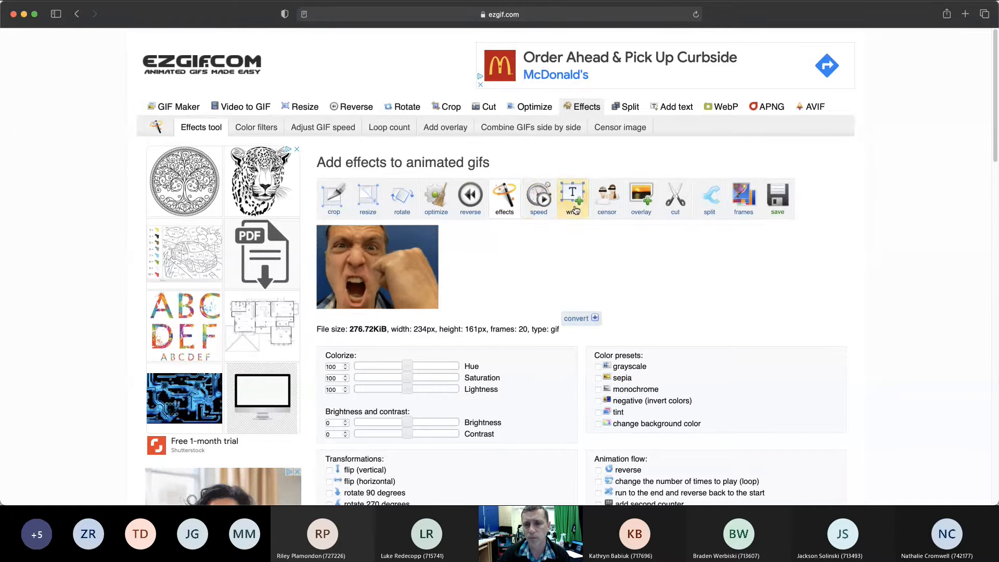
left_click(573, 210)
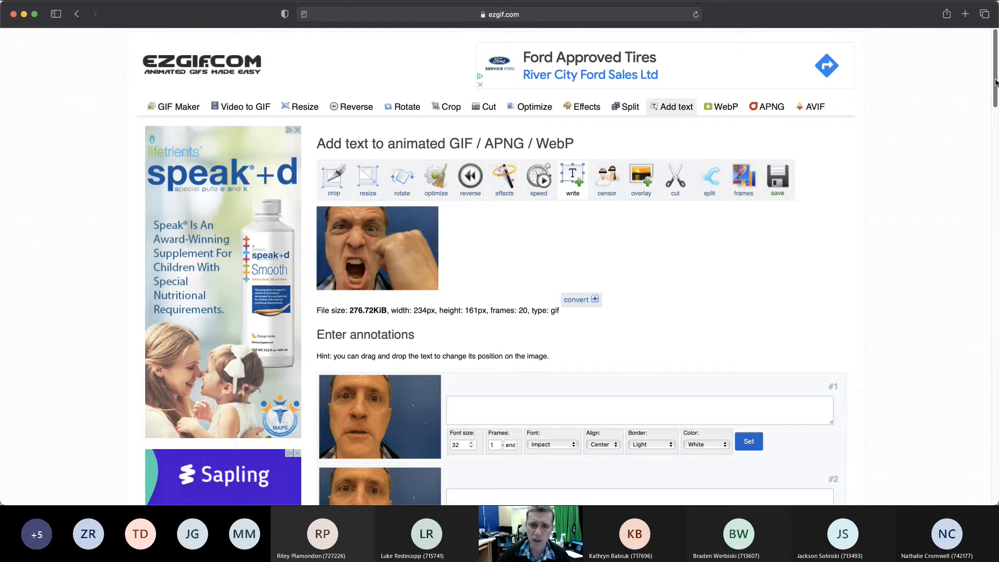
- Examine the frame-by-frame annotation entries from frame 1 through frame 20
mouse_move(994, 86)
left_mouse_down()
mouse_move(994, 119)
mouse_move(988, 76)
left_mouse_up()
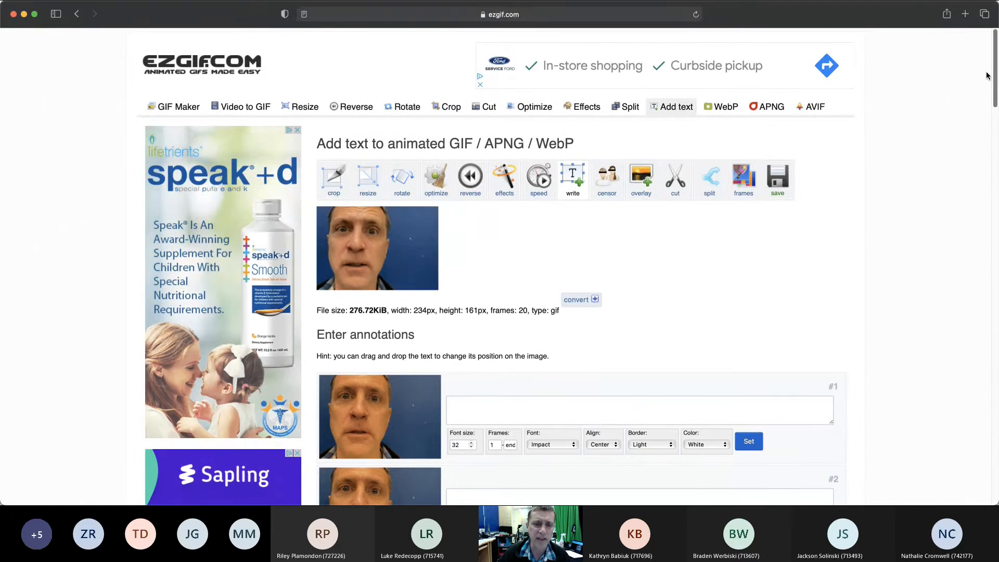
mouse_move(988, 87)
left_mouse_down()
mouse_move(992, 417)
mouse_move(989, 386)
left_mouse_up()
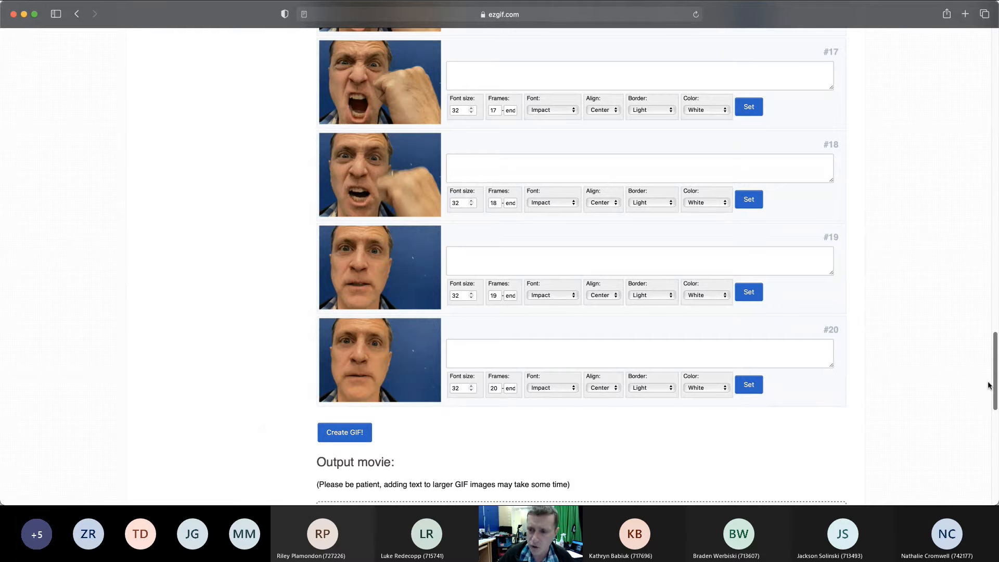
scroll(989, 385, "up", 1)
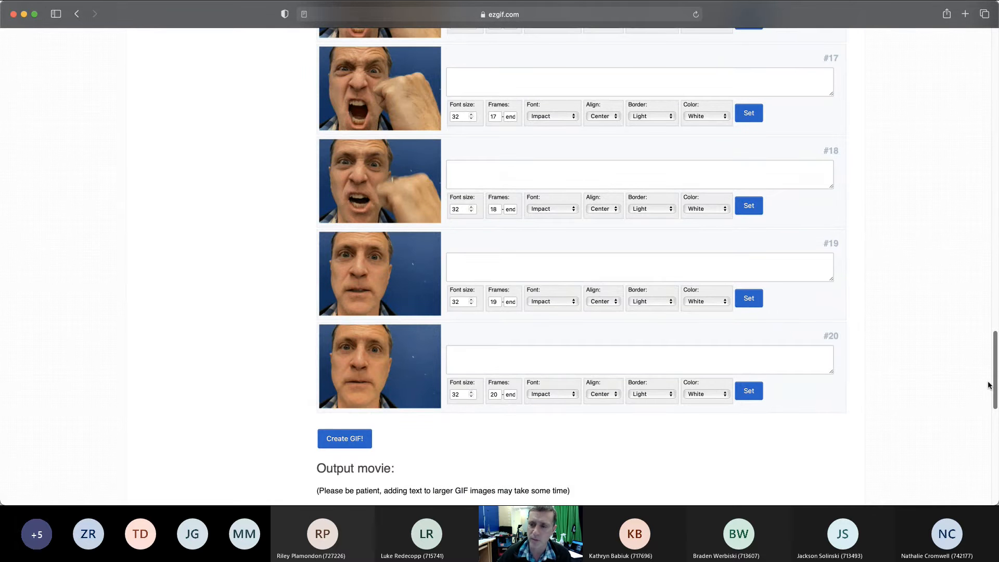
scroll(972, 222, "up", 20)
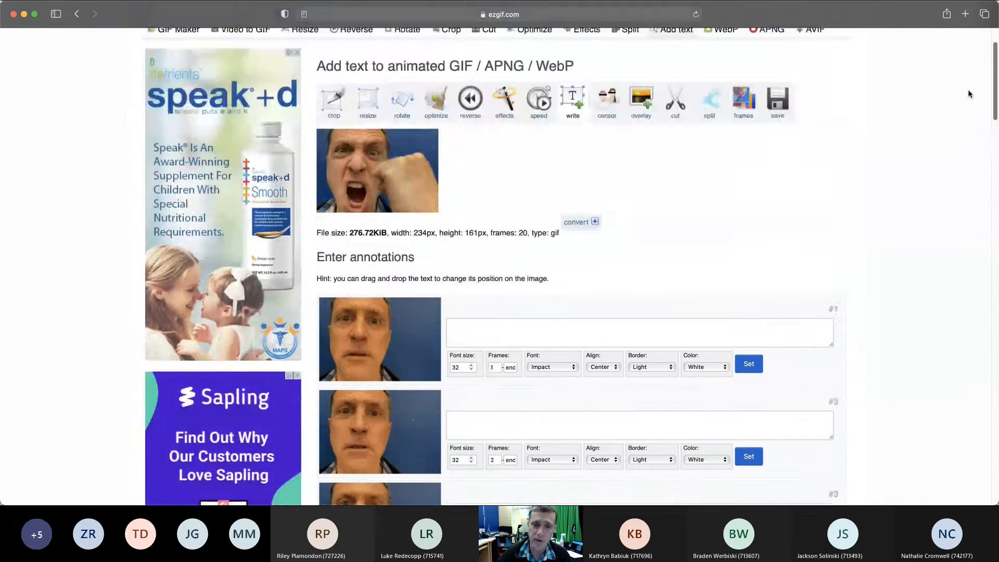
scroll(967, 117, "down", 15)
scroll(966, 357, "down", 8)
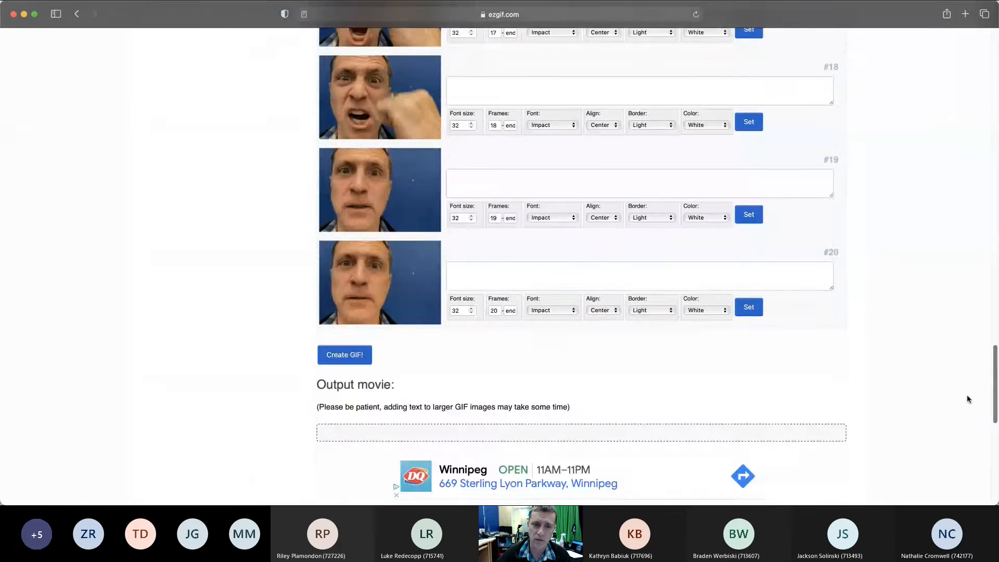
scroll(967, 395, "up", 20)
scroll(946, 110, "up", 5)
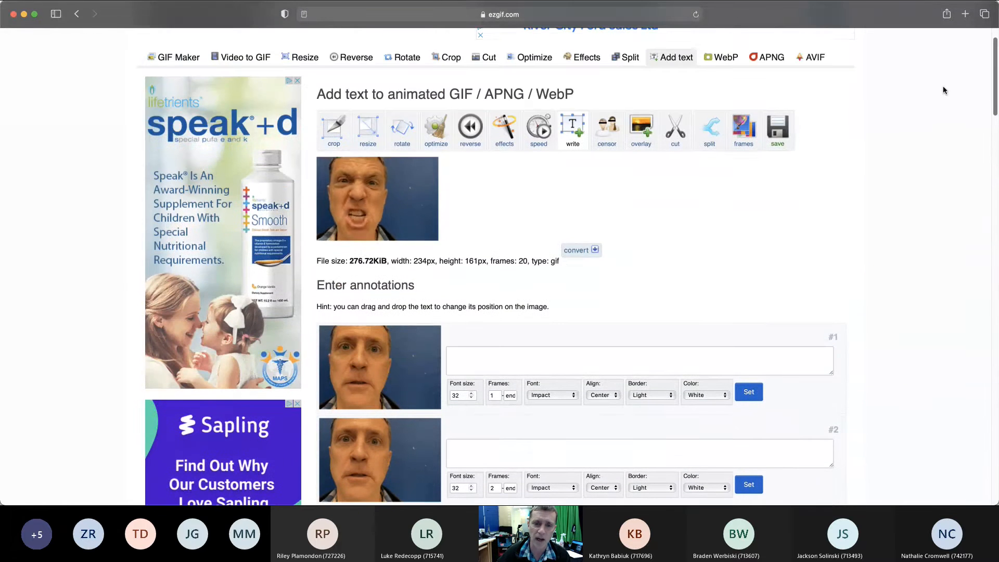
scroll(944, 93, "down", 1)
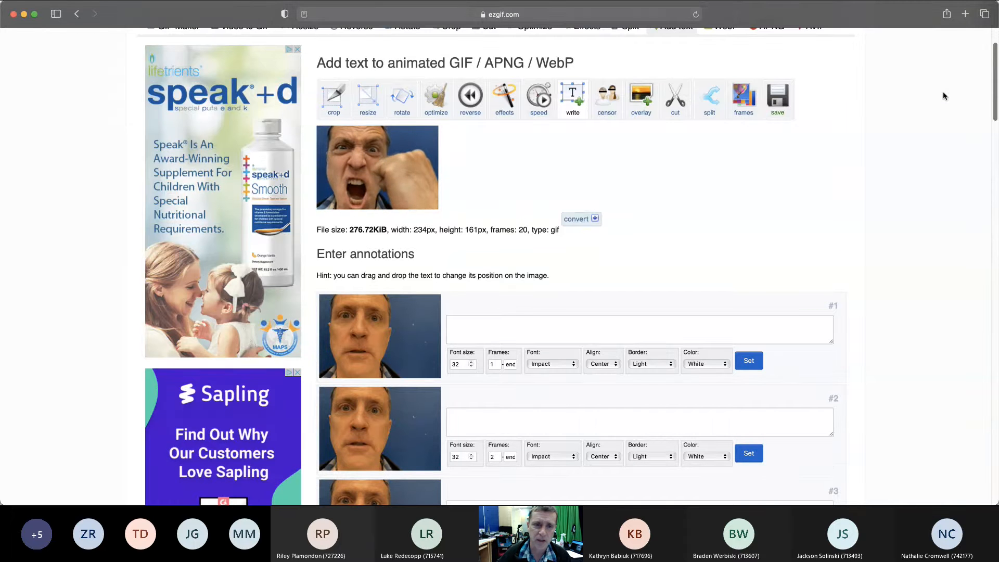
- Enter "Yeah!" as the annotation text for frame 7
scroll(935, 172, "down", 10)
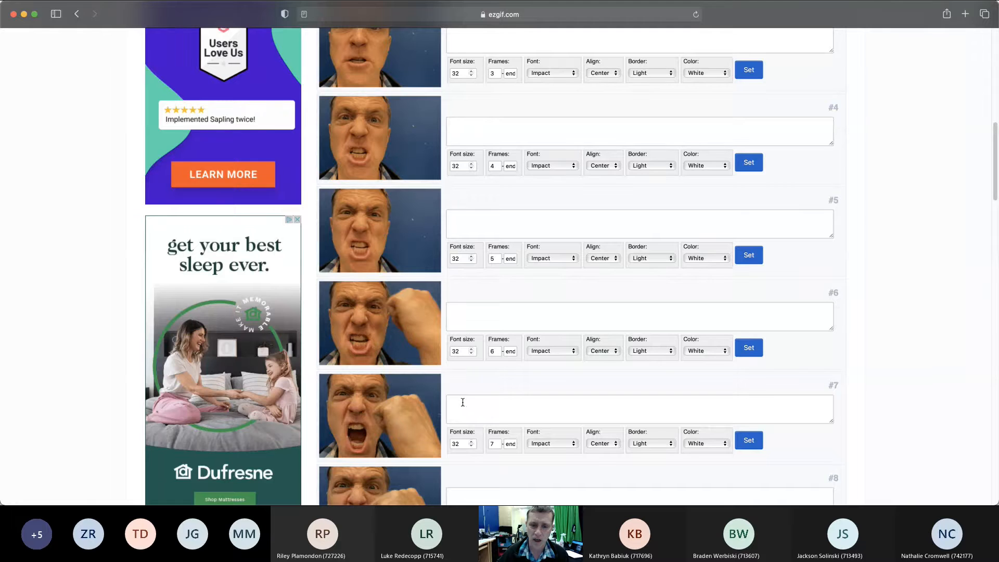
left_click(611, 401)
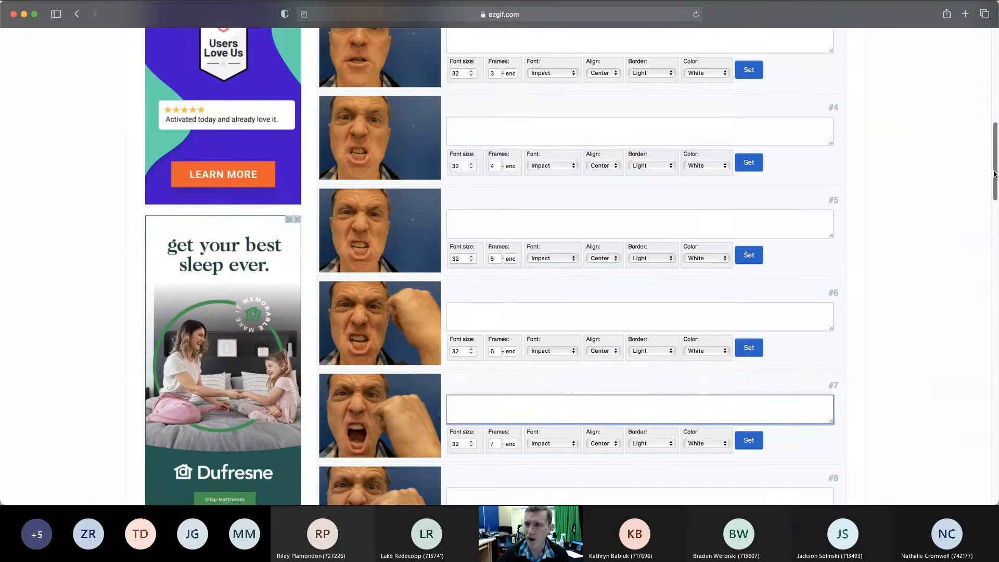
scroll(677, 260, "down", 5)
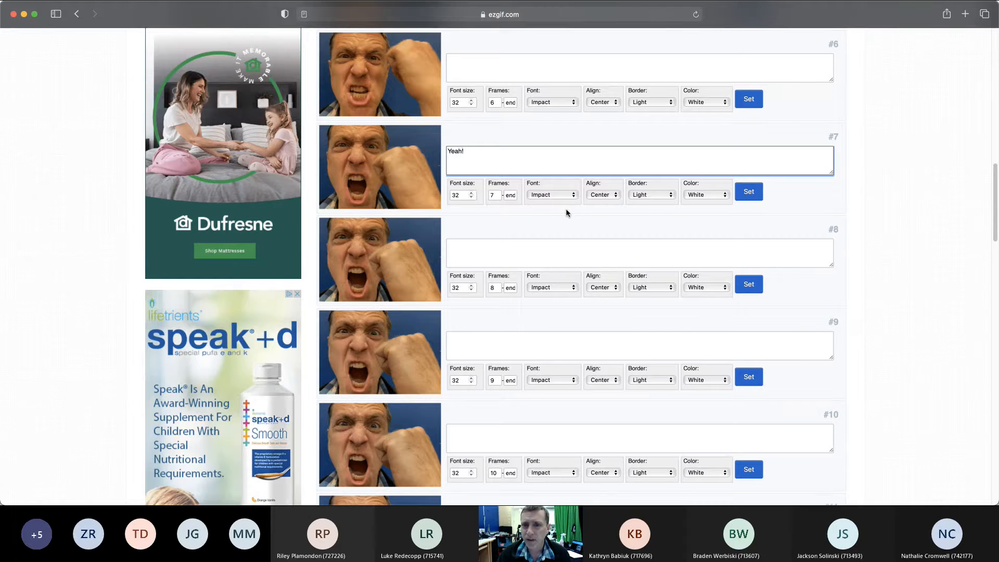
- Try the "Yeah!" caption on frame 7 at font sizes 49 and 59, repositioning it over the lower part of the image
double_click(470, 194)
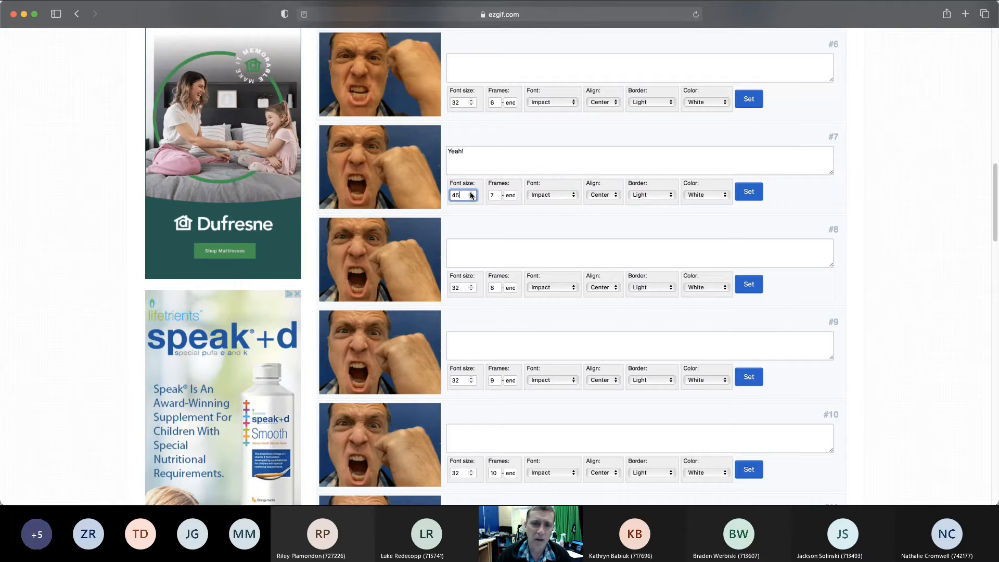
left_click(750, 193)
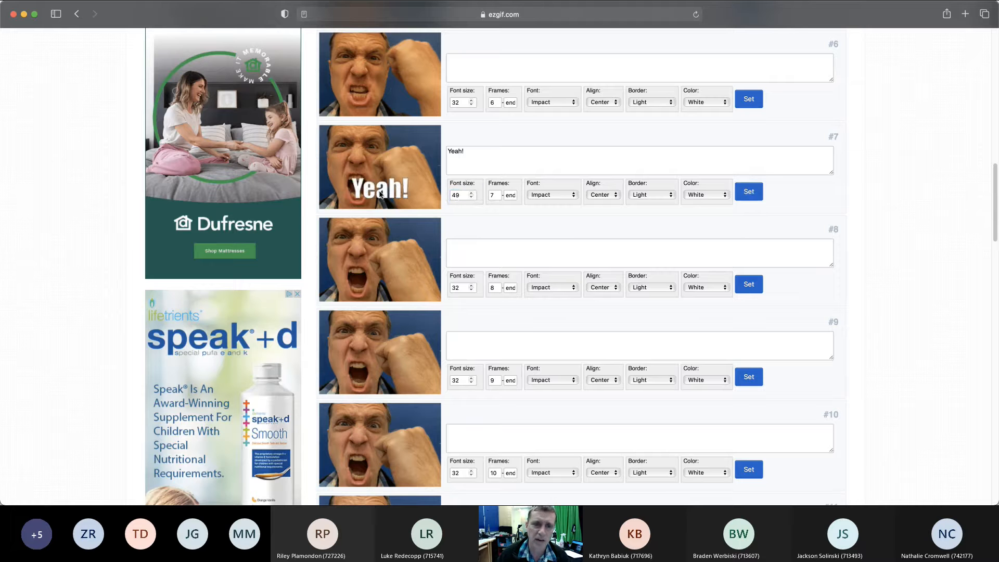
left_click_drag(380, 194, 404, 183)
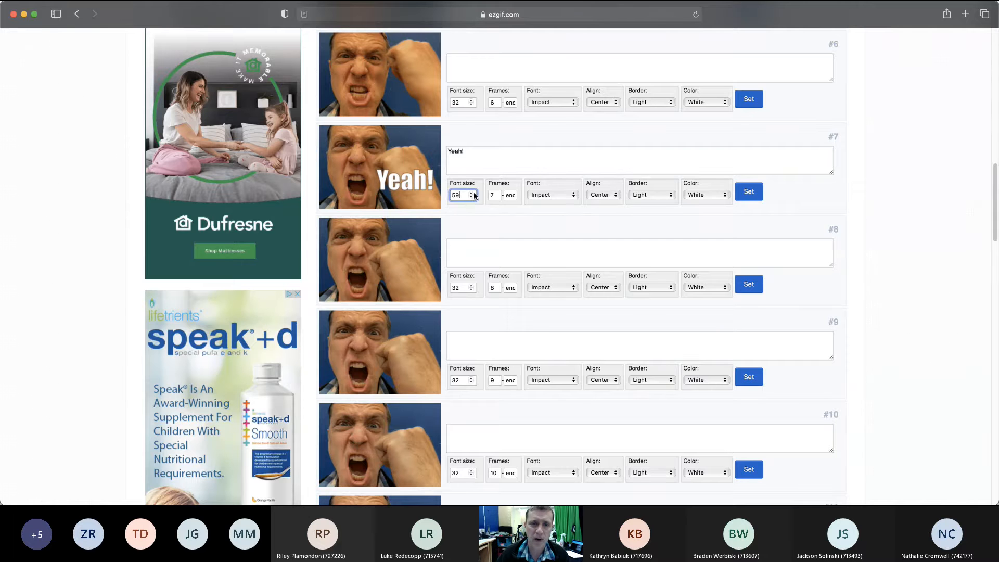
left_click(749, 191)
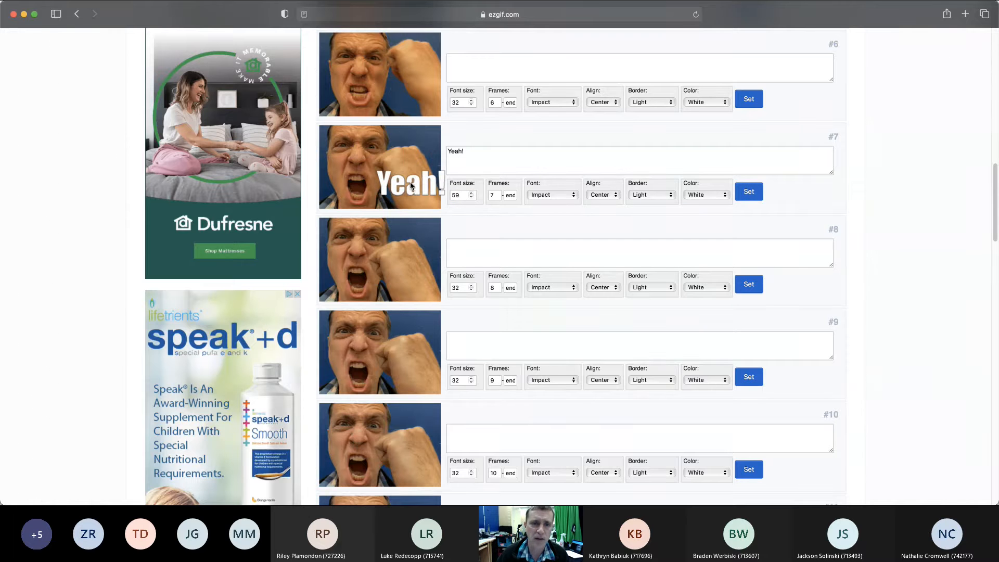
left_click_drag(410, 182, 402, 185)
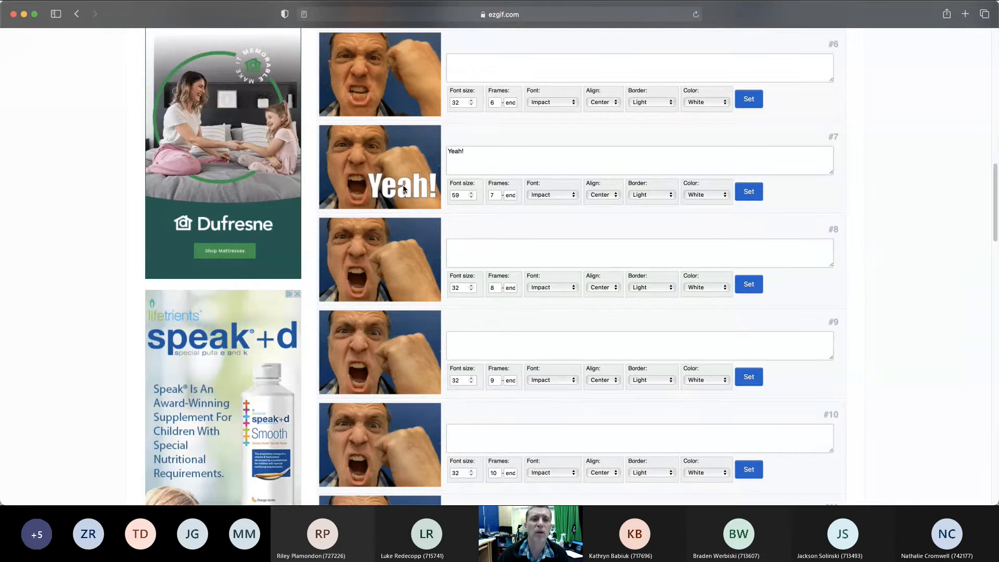
mouse_move(401, 185)
left_mouse_down()
mouse_move(412, 141)
mouse_move(404, 194)
left_mouse_up()
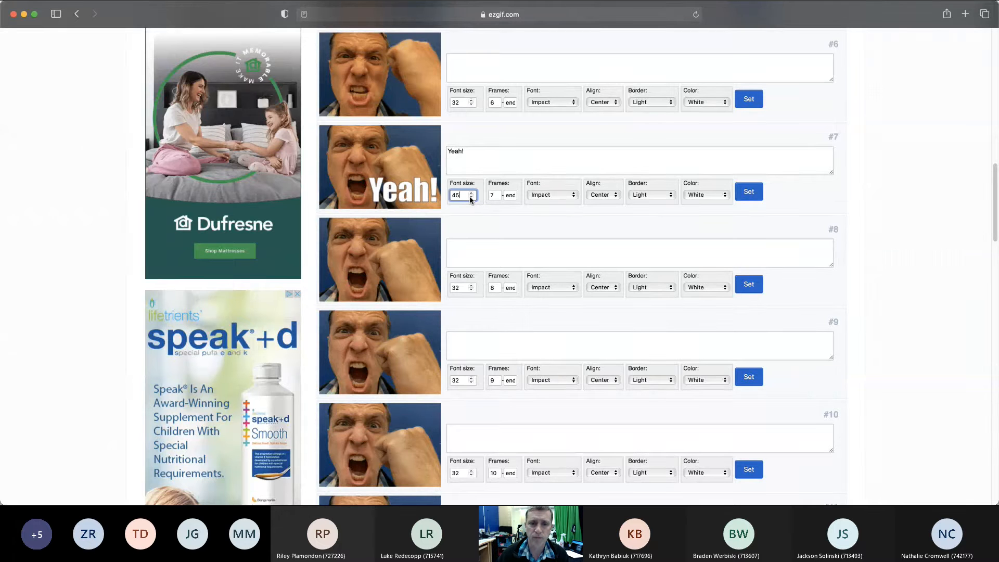
- Apply font size 45 to frame 7's "Yeah!" caption and move it toward the image's lower-right corner
left_click(752, 196)
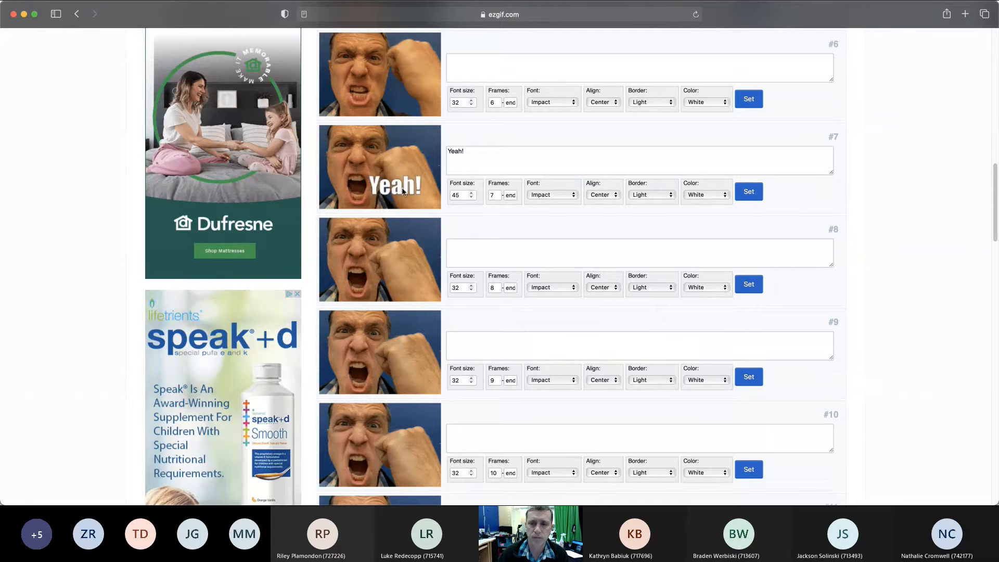
left_click_drag(402, 191, 411, 192)
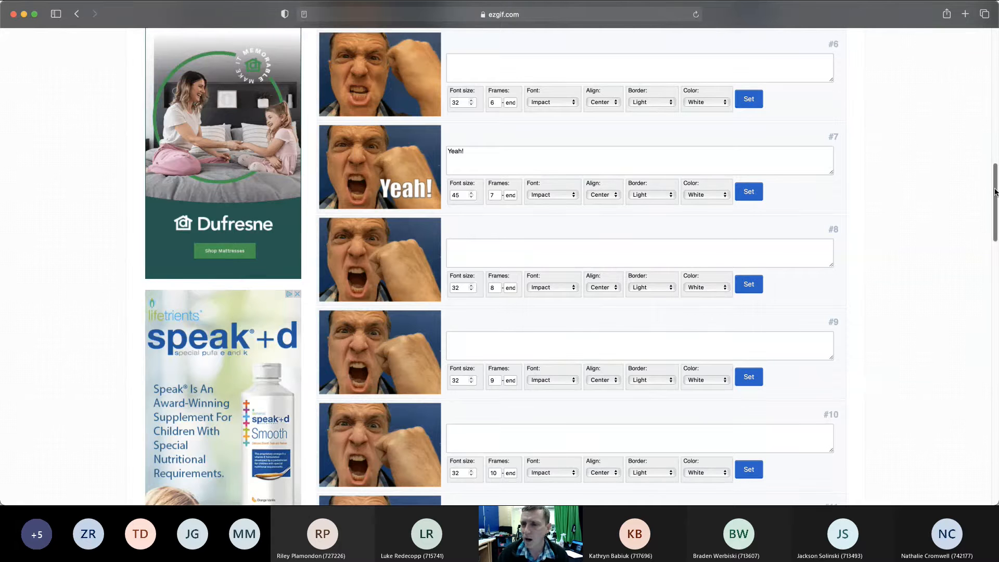
- Generate the GIF with the frame 7 caption and review the output preview
left_click_drag(994, 194, 961, 192)
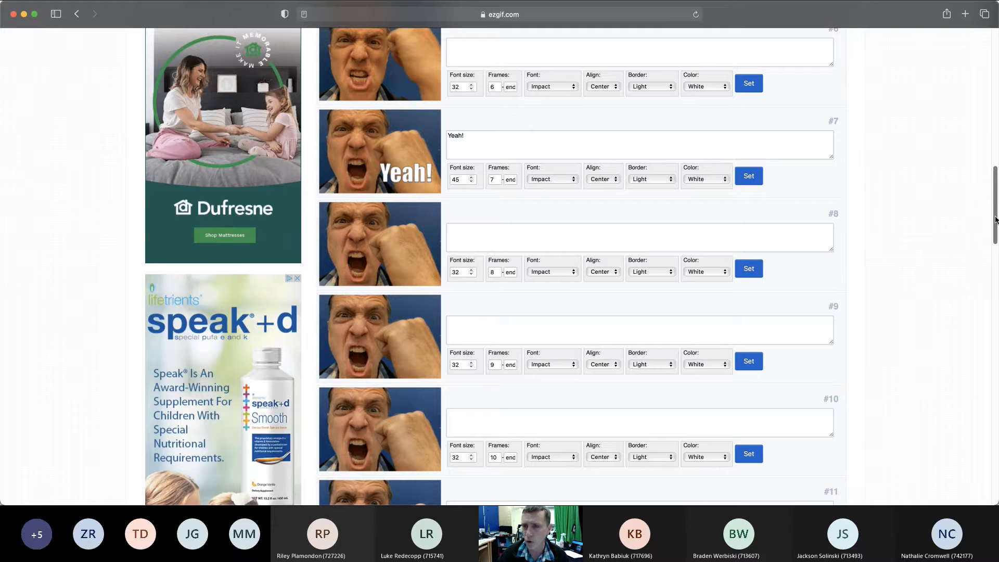
left_click_drag(993, 224, 975, 382)
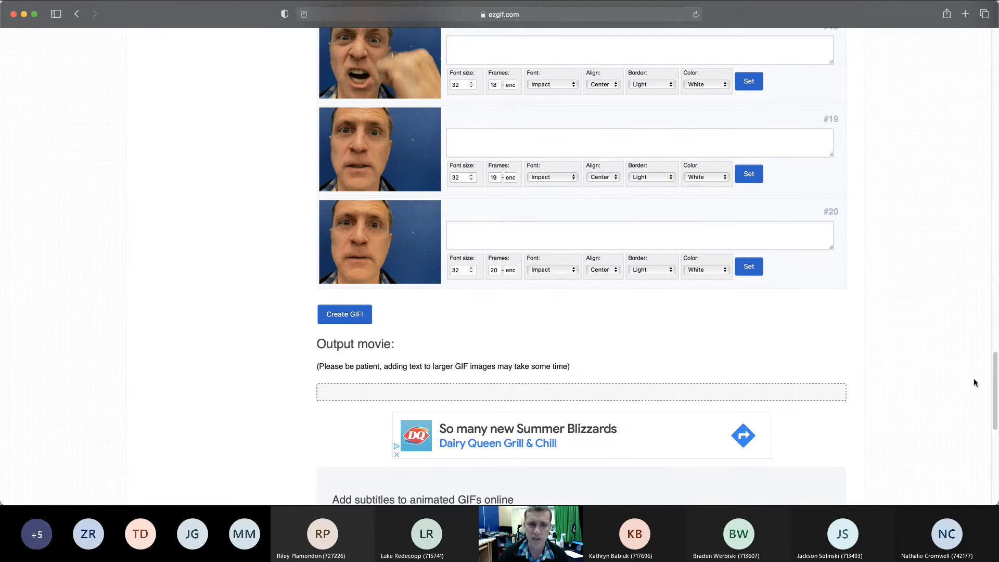
left_click(351, 320)
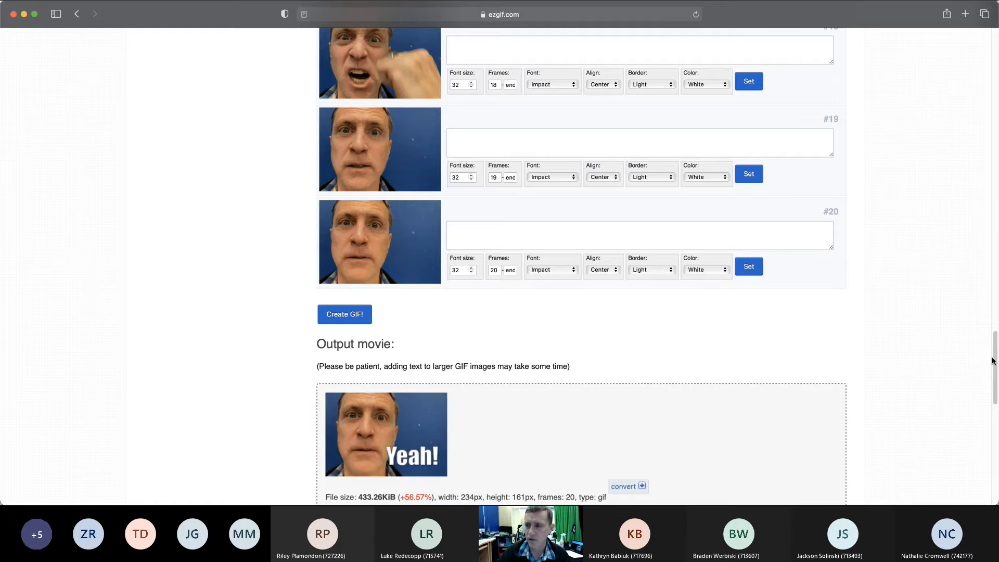
left_click_drag(992, 354, 992, 396)
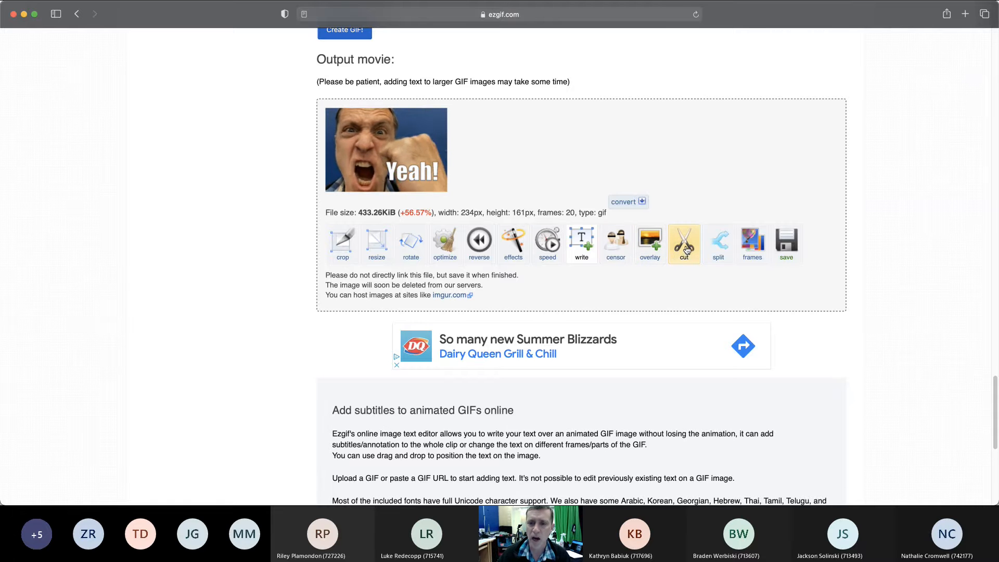
scroll(685, 250, "down", 3)
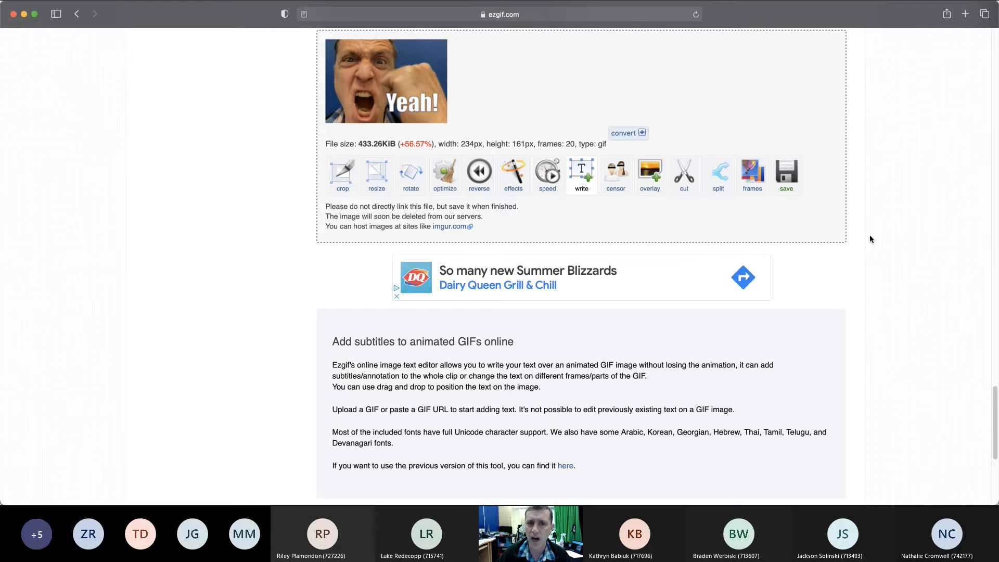
left_click_drag(993, 398, 947, 51)
scroll(947, 52, "up", 1)
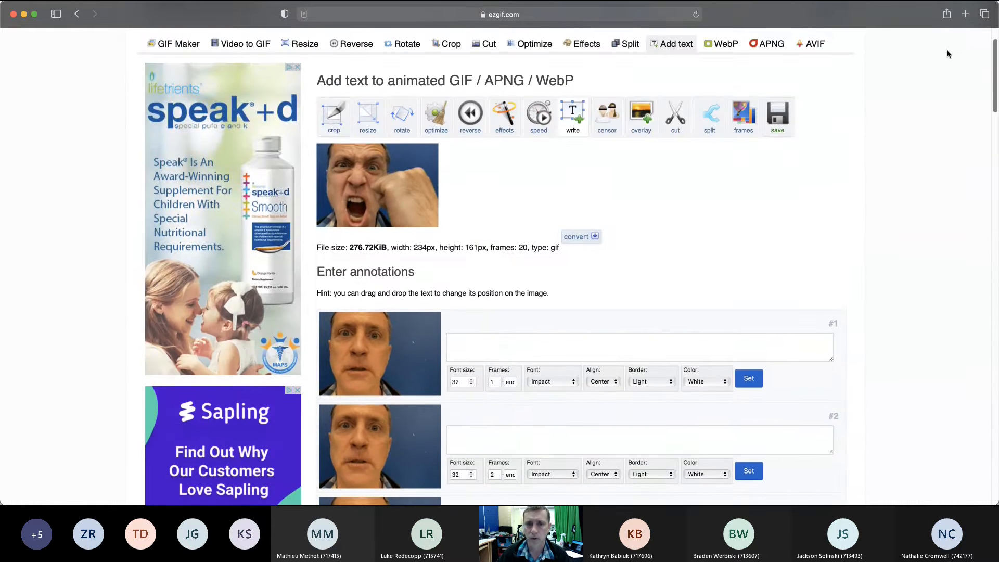
scroll(947, 58, "down", 3)
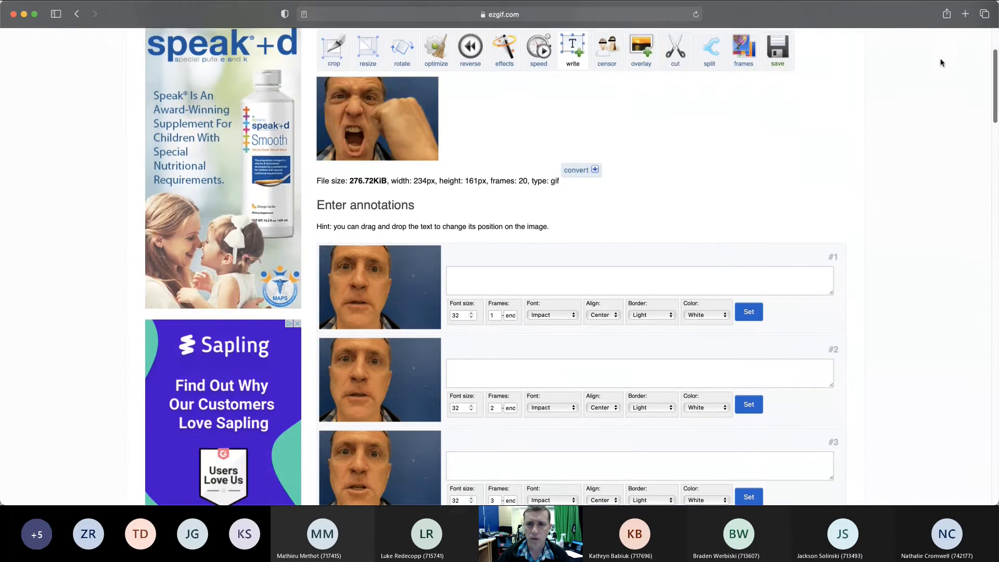
scroll(885, 73, "up", 3)
left_click(673, 130)
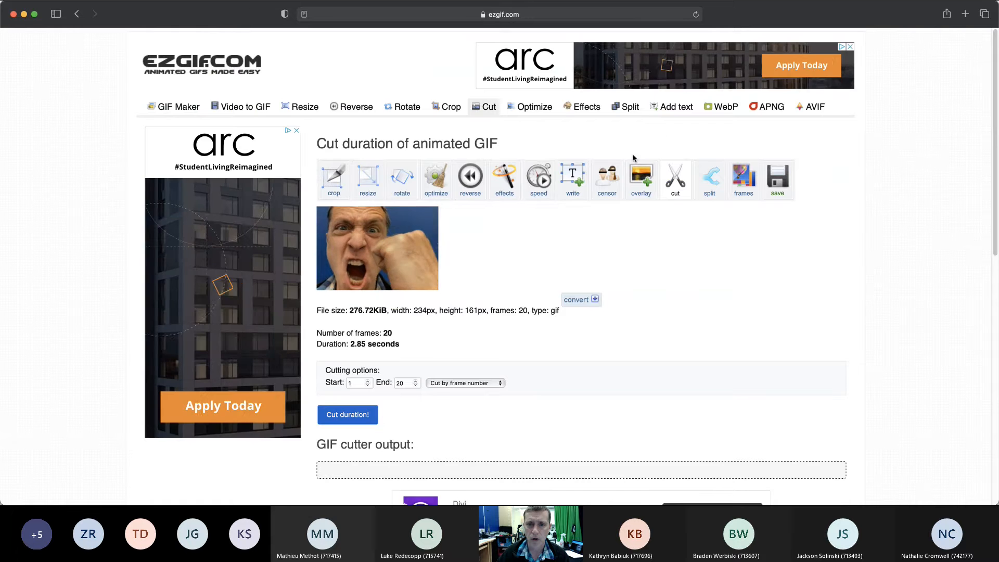
left_click(573, 182)
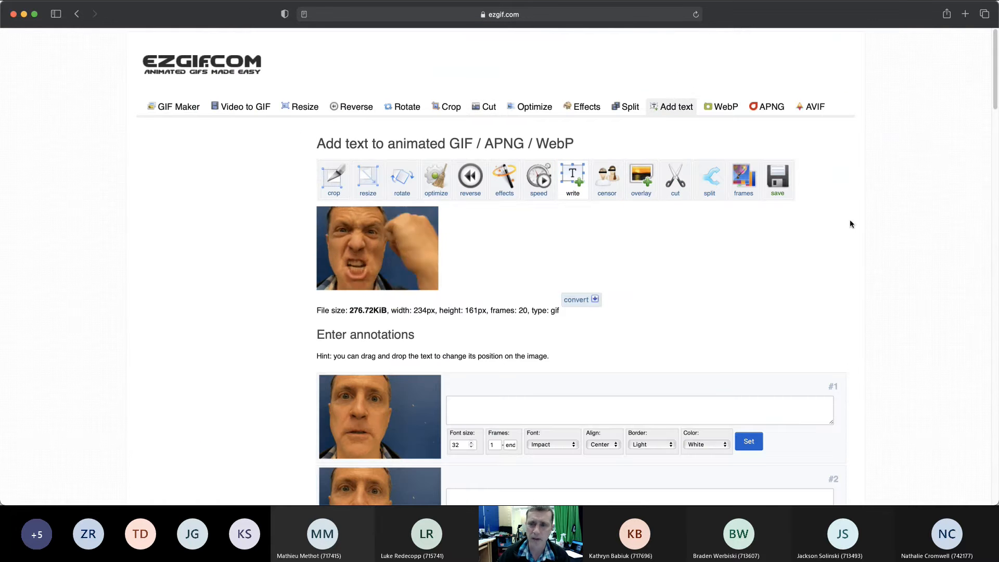
- Add "Yeah!" to frame 7 at font size 45 and place it in the image's lower-right corner
scroll(995, 138, "down", 3)
scroll(995, 138, "down", 10)
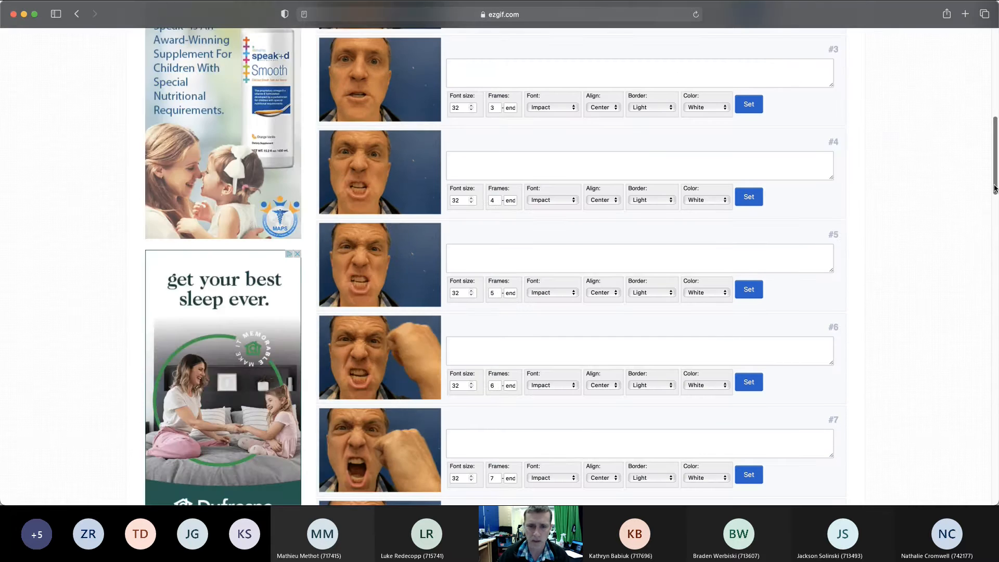
scroll(995, 188, "down", 6)
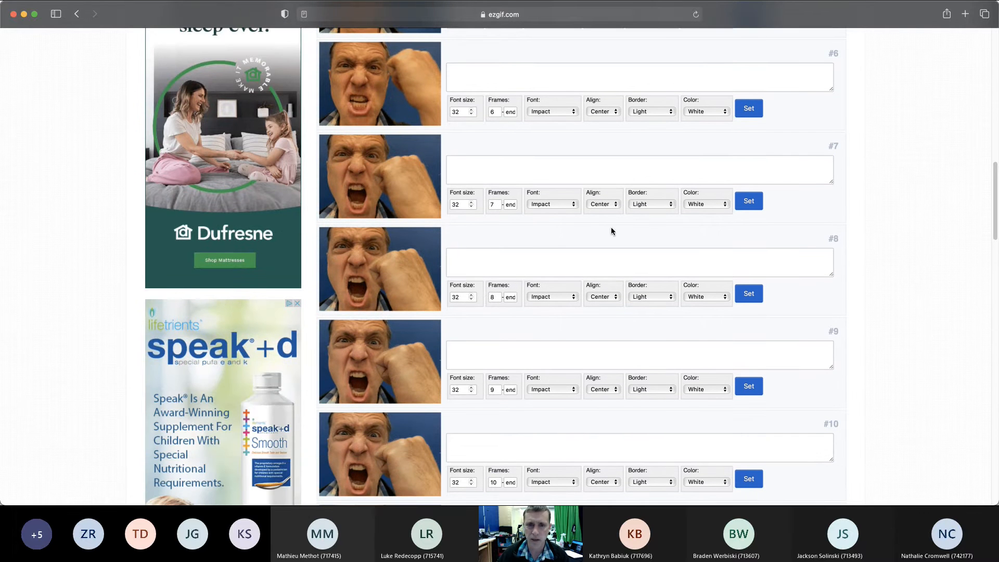
left_click(472, 169)
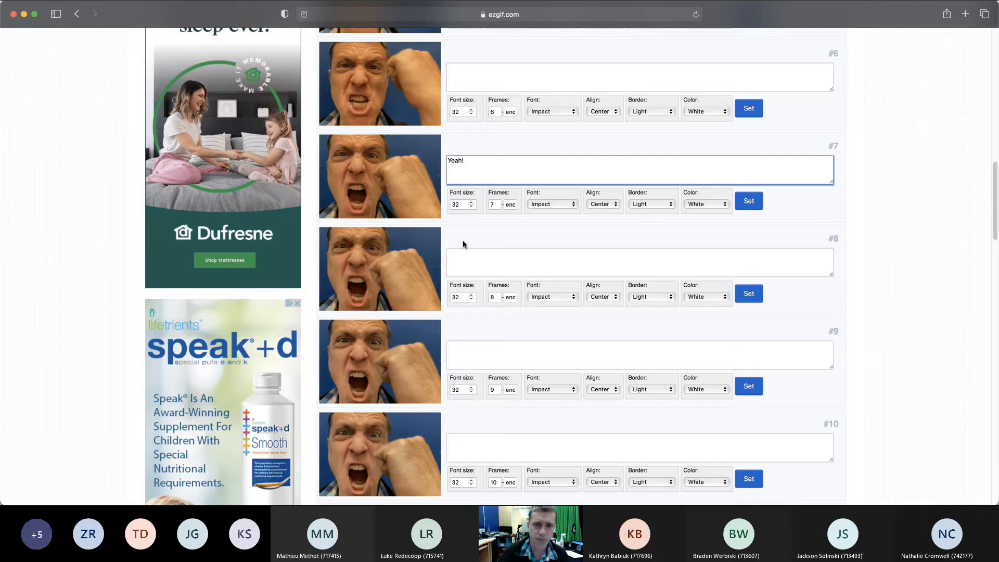
triple_click(470, 202)
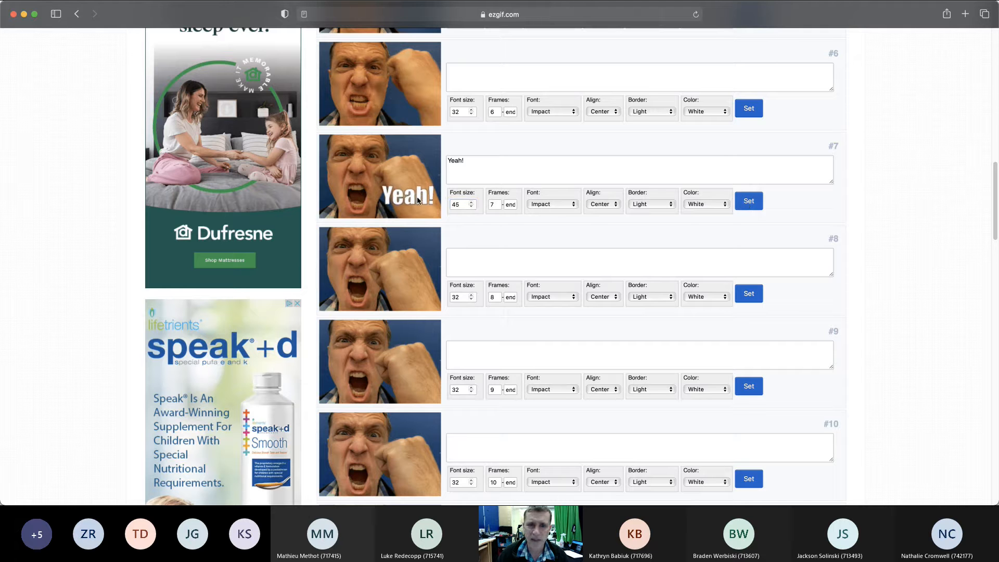
- Create the output GIF with the "Yeah!" caption starting at frame 7
left_click_drag(996, 199, 996, 408)
left_click(367, 216)
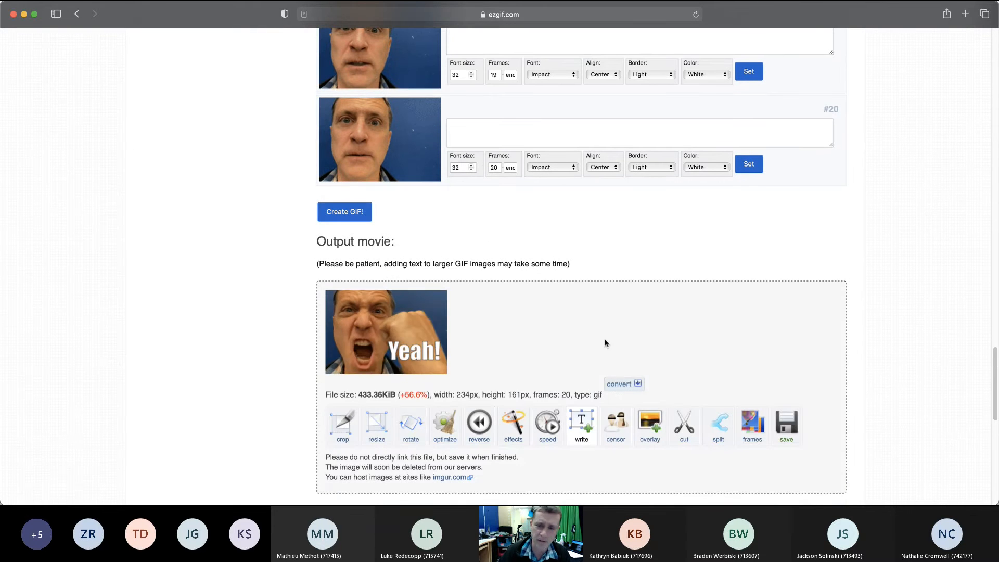
scroll(678, 244, "down", 4)
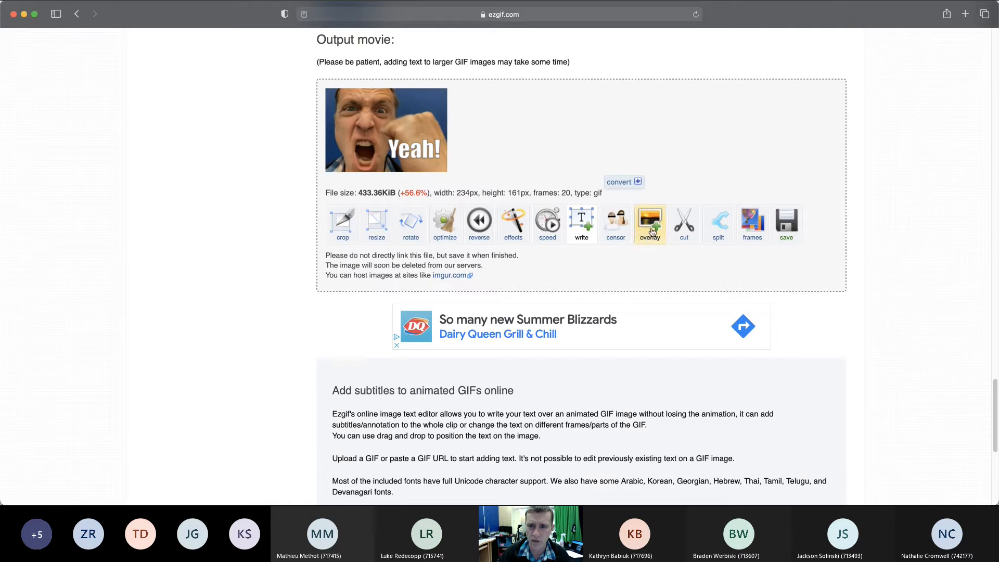
- Cut the captioned GIF by frame number so that it runs from frame 4 to frame 20
left_click(687, 236)
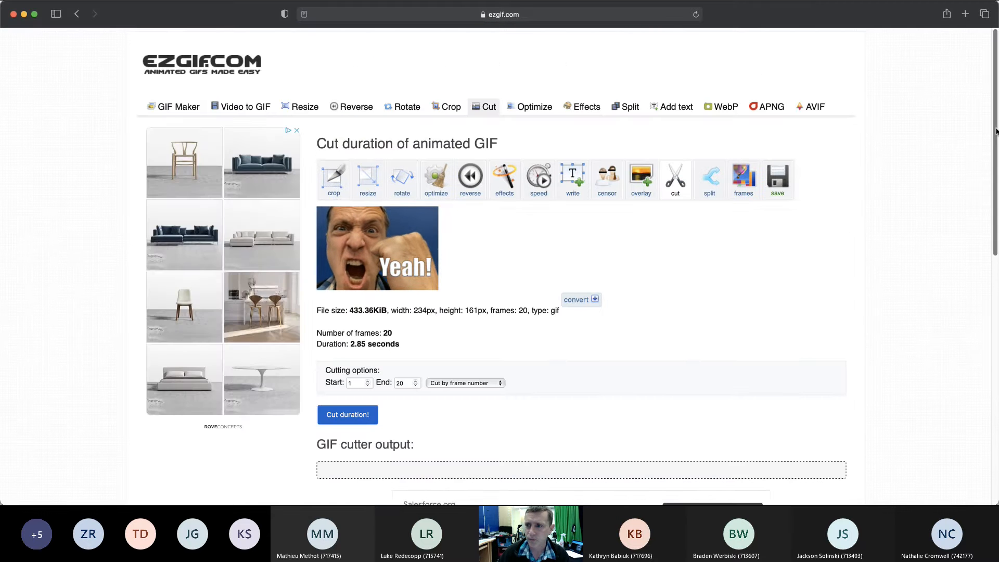
left_click_drag(997, 132, 970, 140)
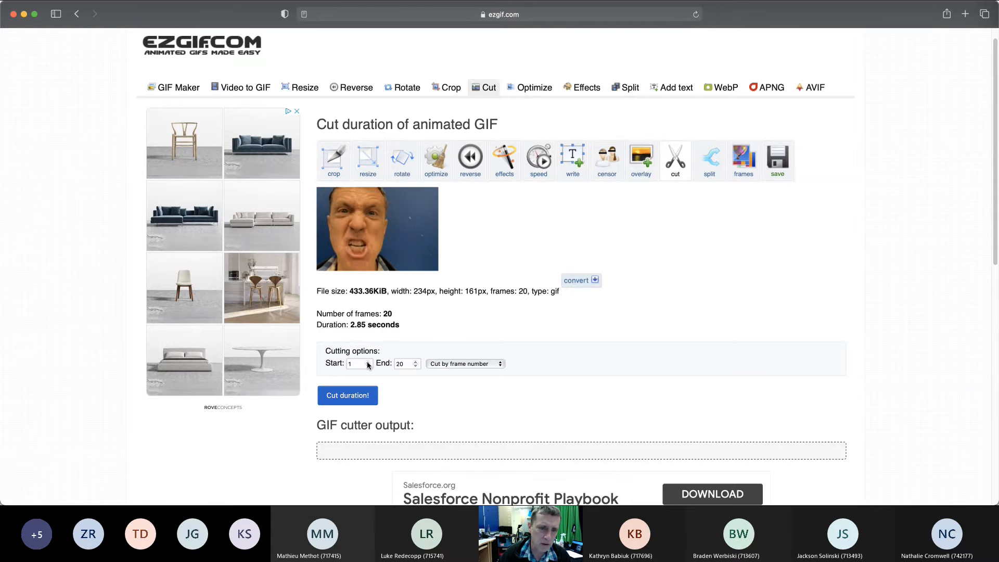
left_click(353, 364)
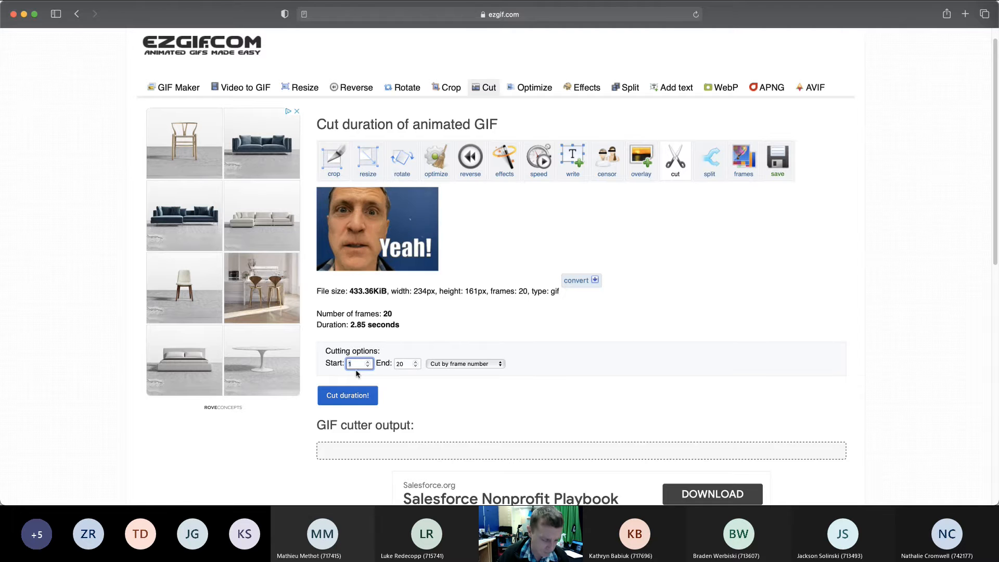
key("BackSpace")
type("4")
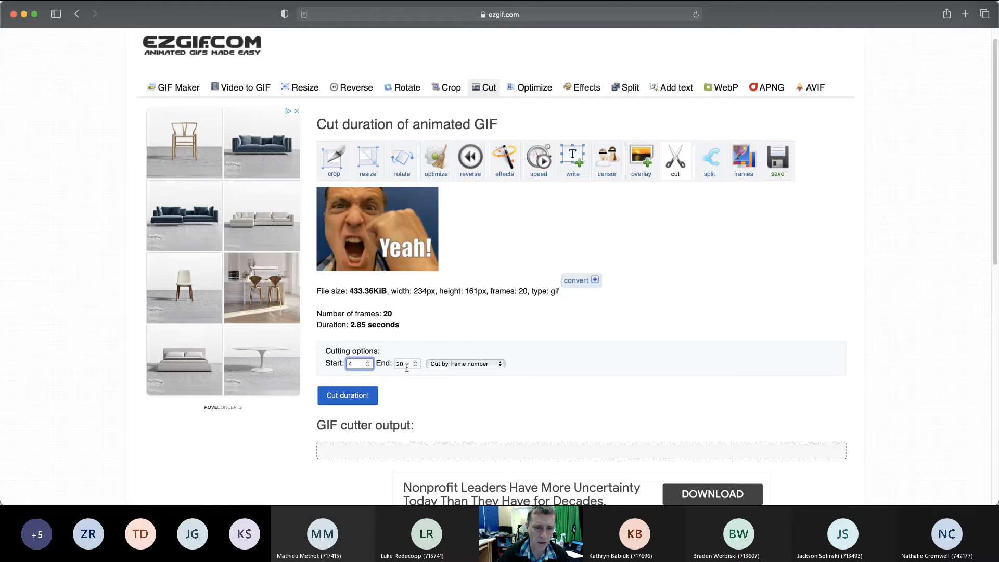
left_click(346, 395)
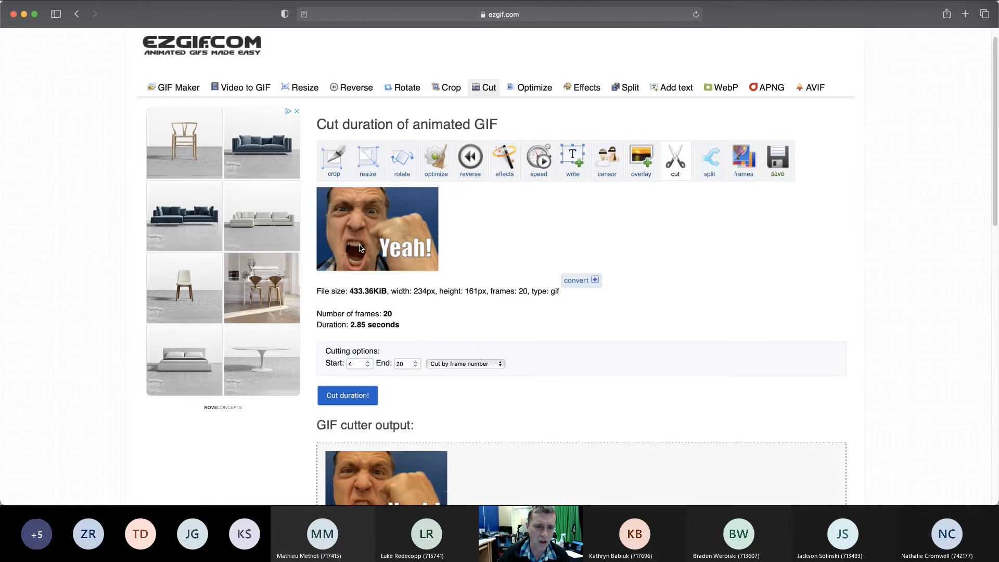
- Check the shortened GIF in the cutter output and save it to the computer
scroll(995, 194, "down", 1)
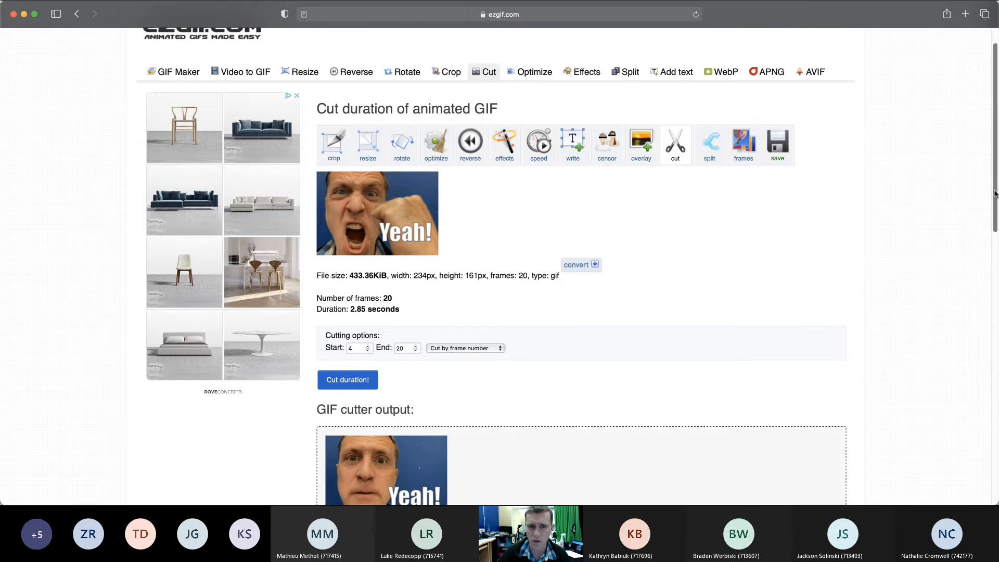
scroll(995, 194, "down", 5)
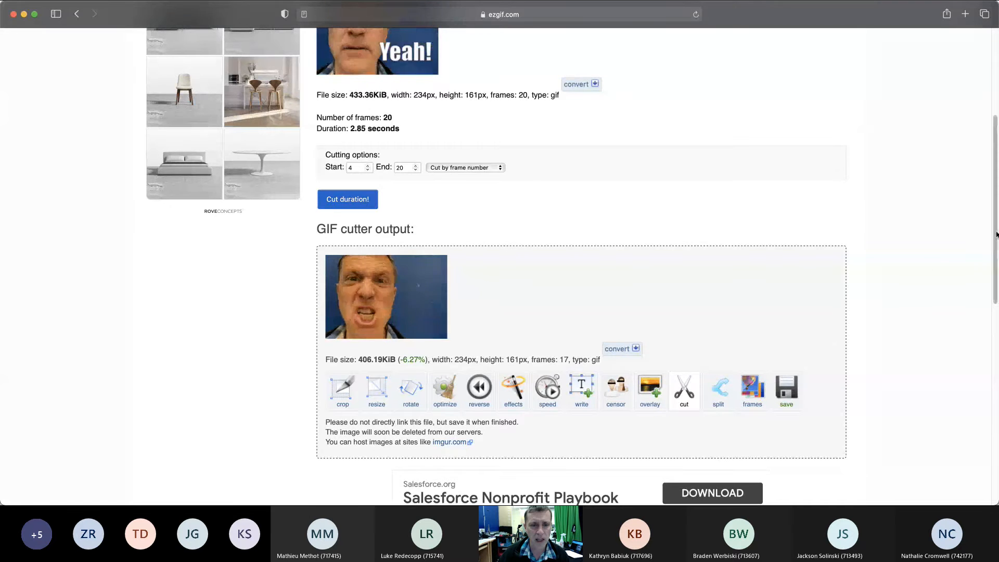
left_click_drag(997, 235, 995, 304)
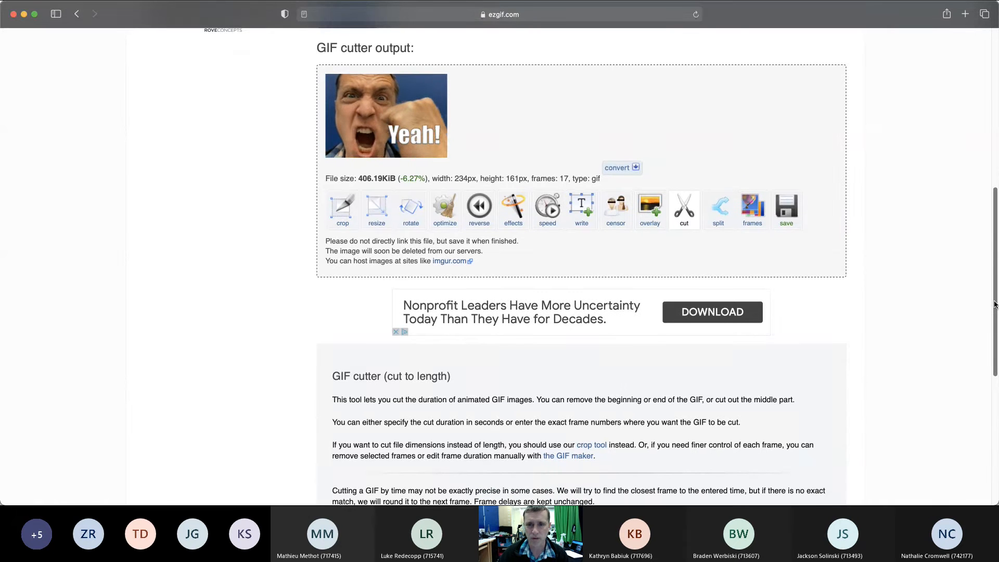
left_click_drag(995, 304, 996, 292)
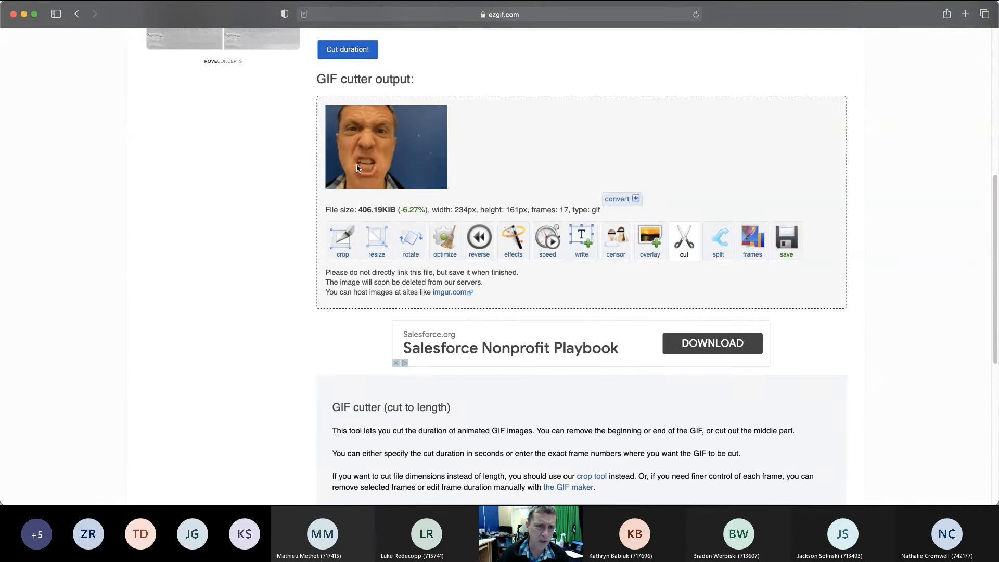
left_click(787, 248)
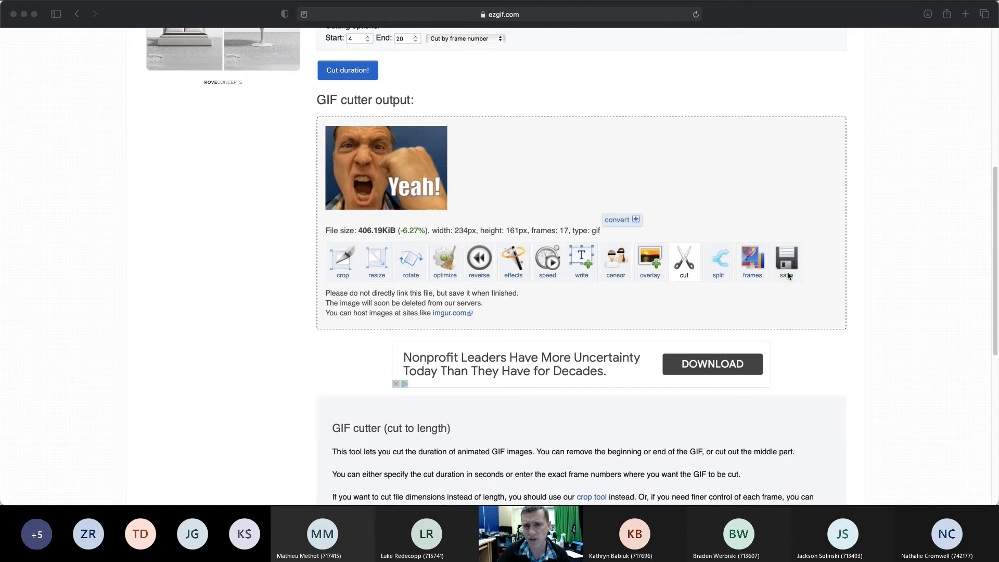
left_click(243, 30)
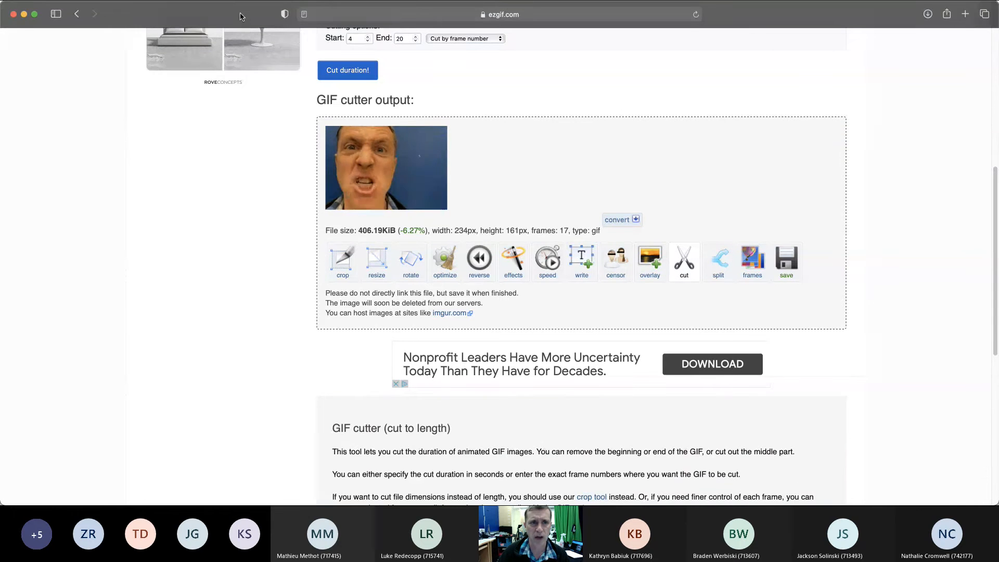
key("super+Tab")
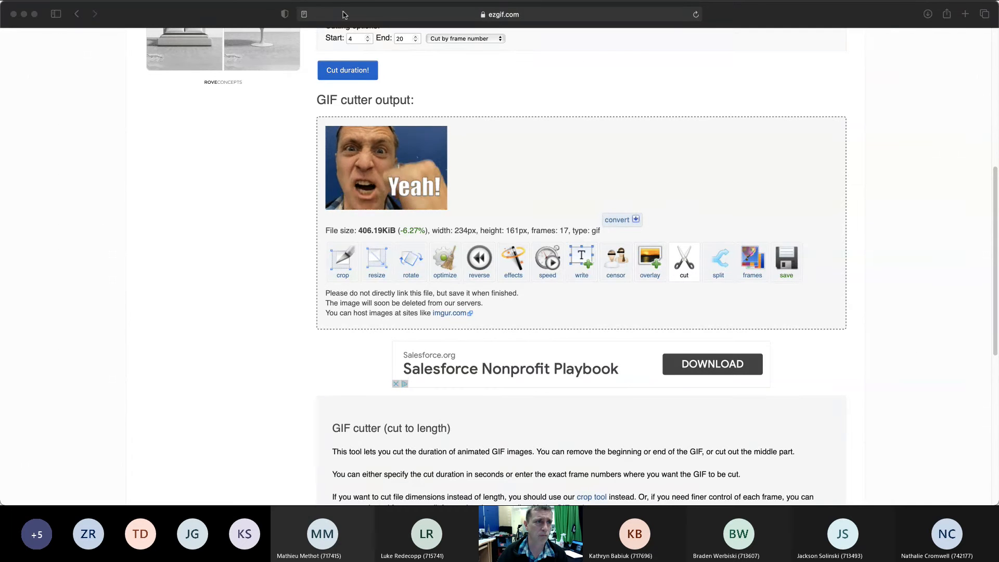
left_click(236, 16)
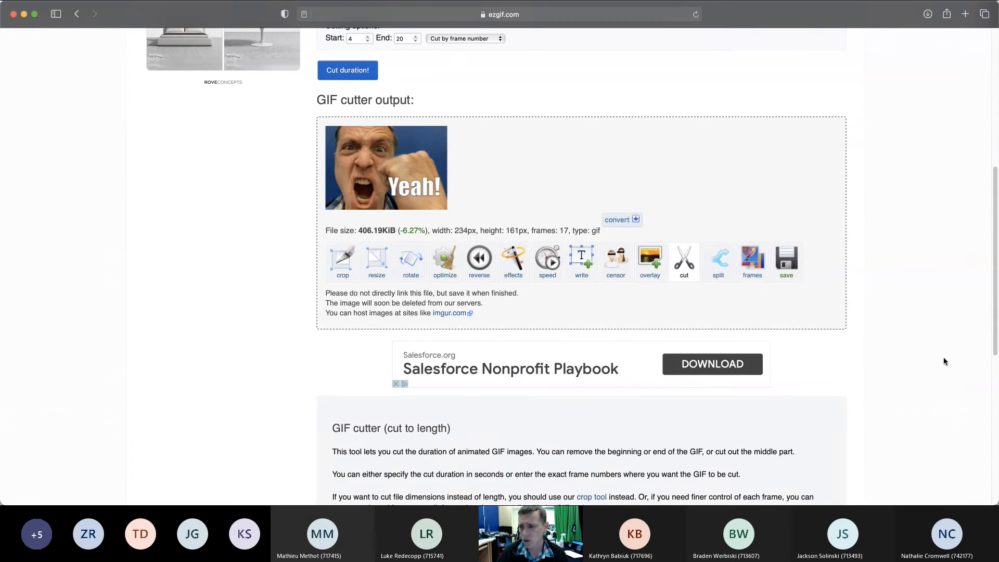
left_click(997, 498)
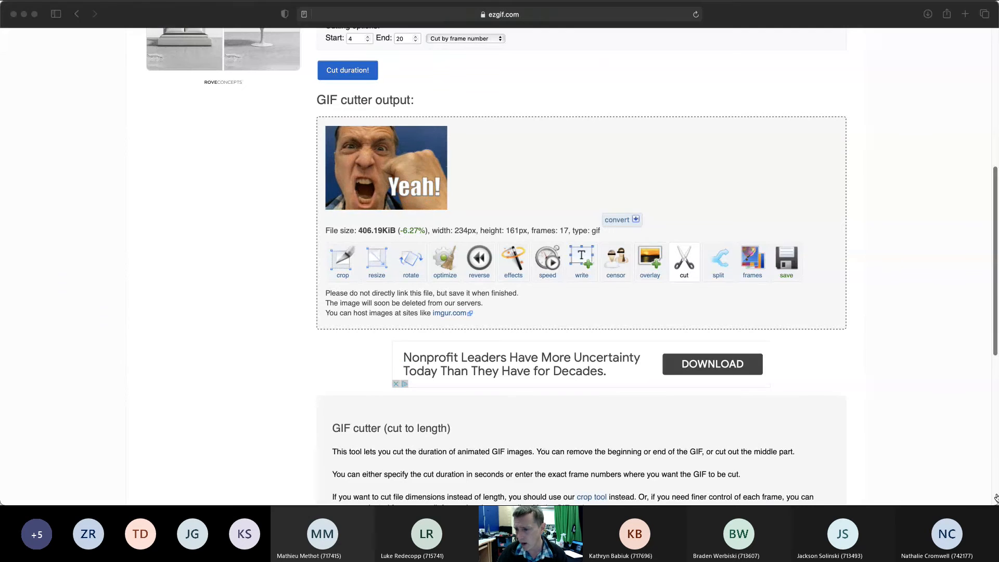